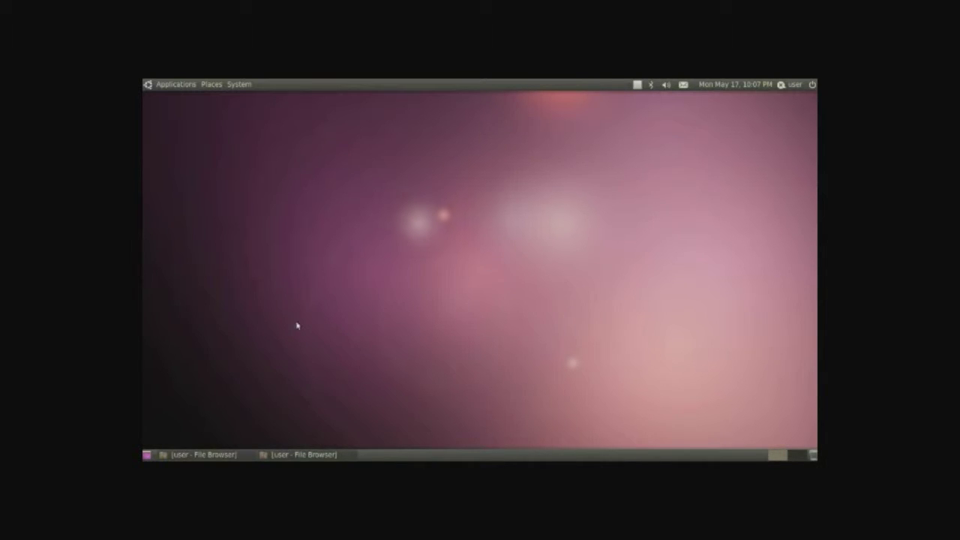
# - Open the home folder in the file browser and move its window toward the middle of the desktop
pyautogui.click(218, 85)
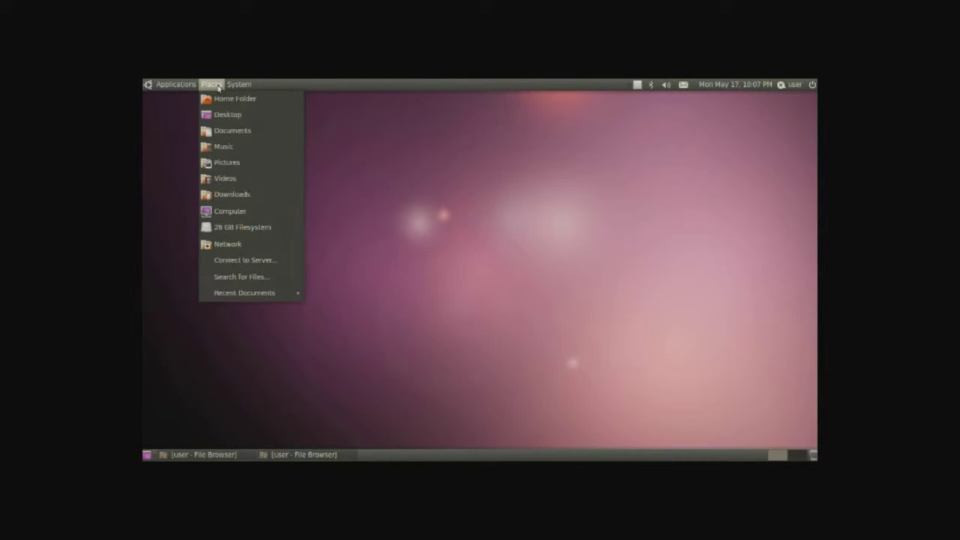
pyautogui.click(268, 103)
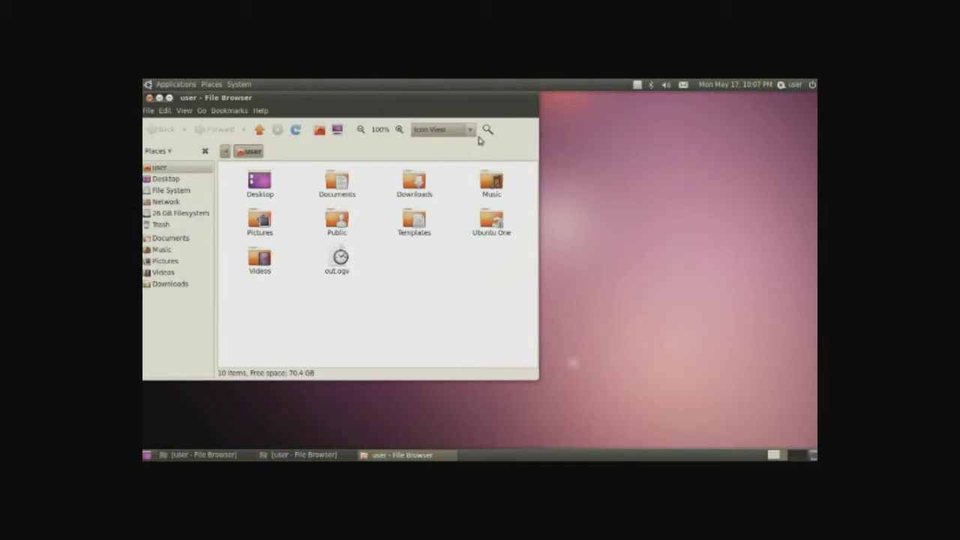
pyautogui.moveTo(459, 100); pyautogui.dragTo(557, 123)
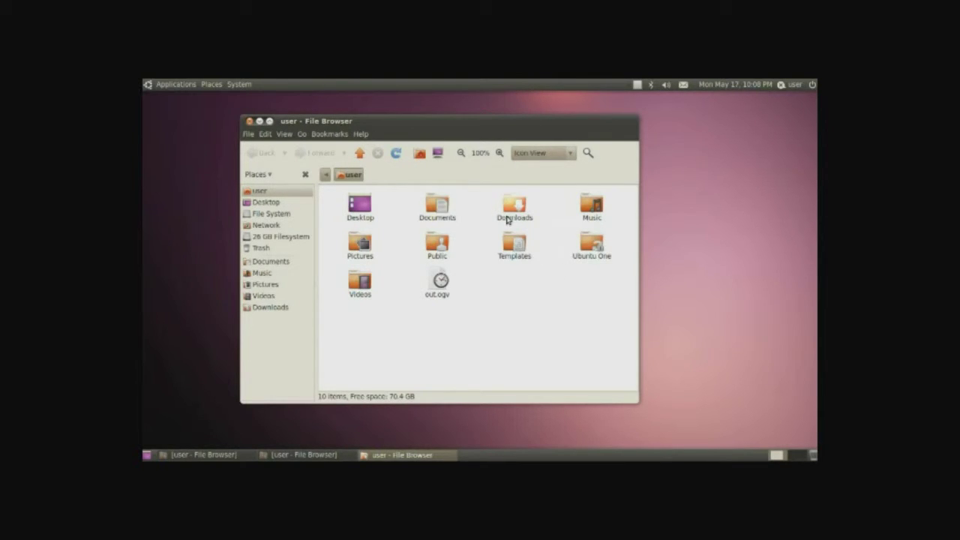
# - Look inside the Documents, Music, Videos and Downloads folders, returning to the home folder after each one
pyautogui.doubleClick(437, 210)
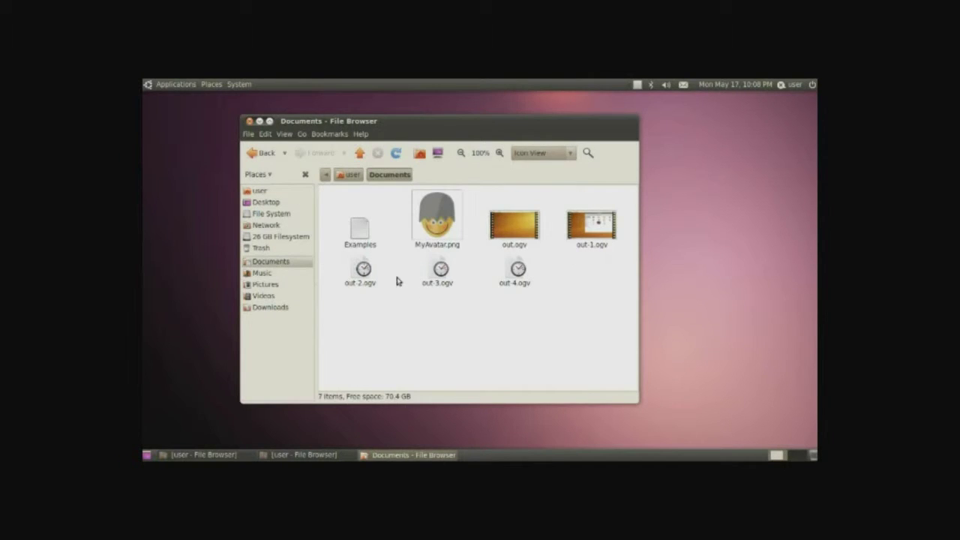
pyautogui.click(261, 153)
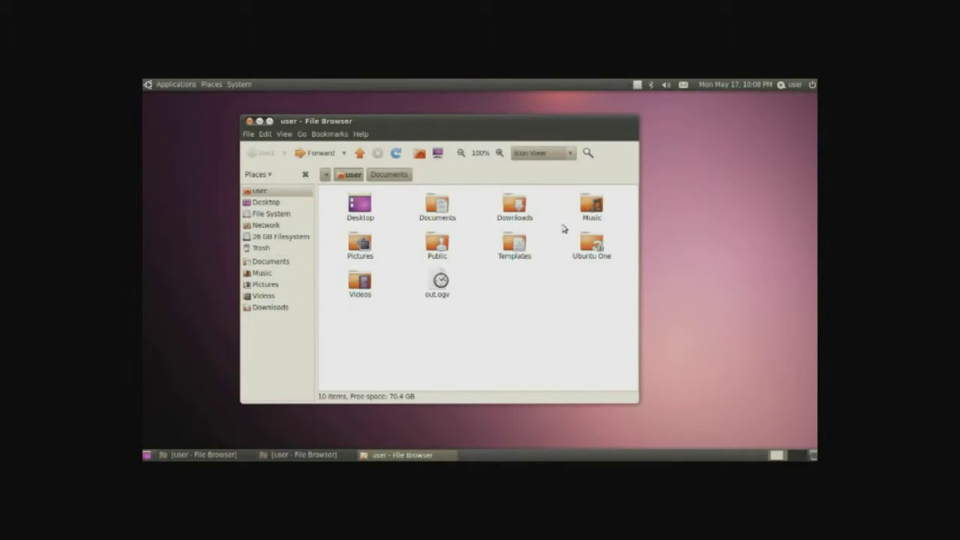
pyautogui.doubleClick(592, 207)
pyautogui.click(267, 159)
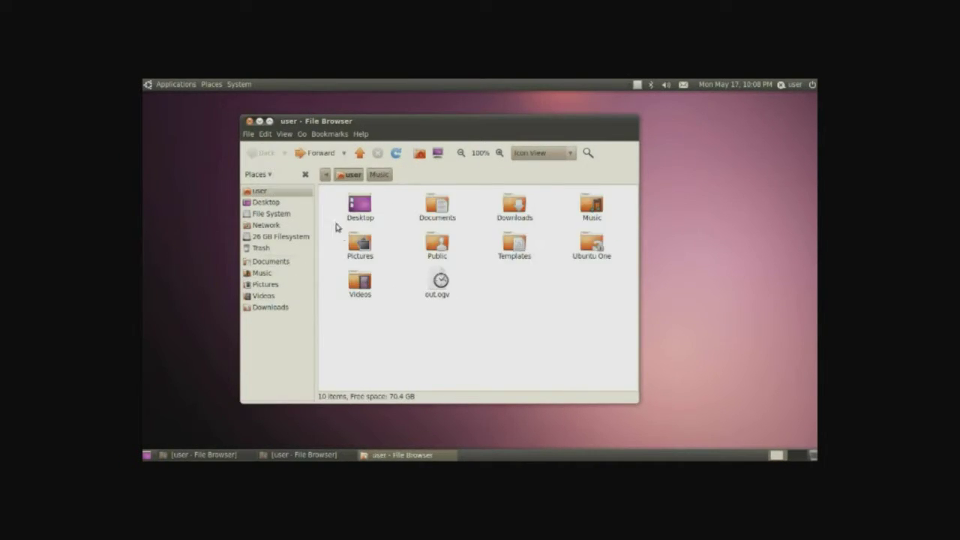
pyautogui.doubleClick(360, 276)
pyautogui.click(263, 156)
pyautogui.click(512, 210)
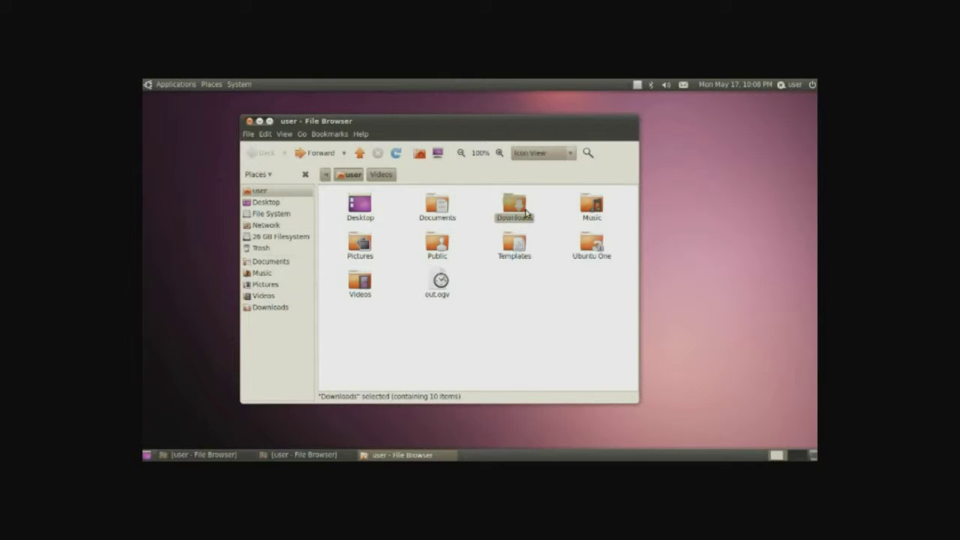
pyautogui.doubleClick(525, 213)
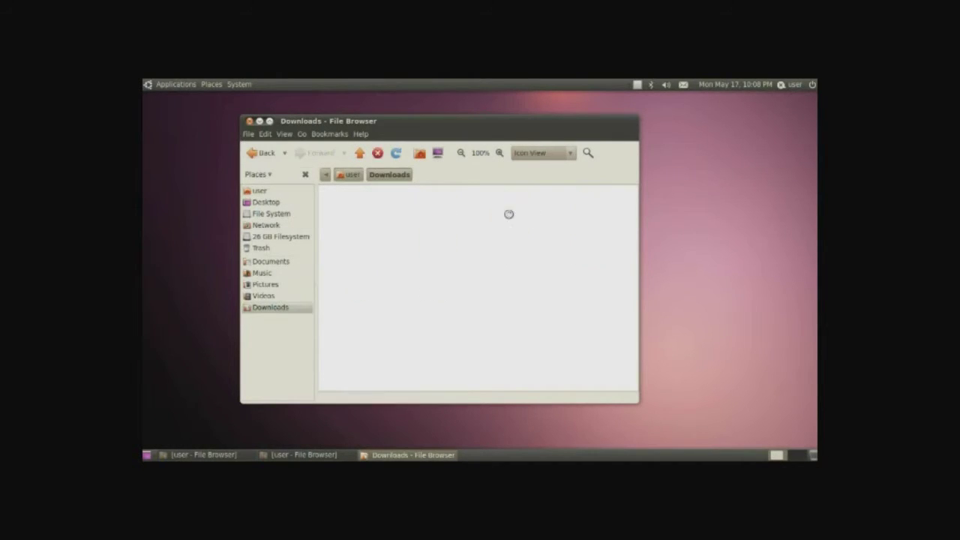
pyautogui.click(273, 159)
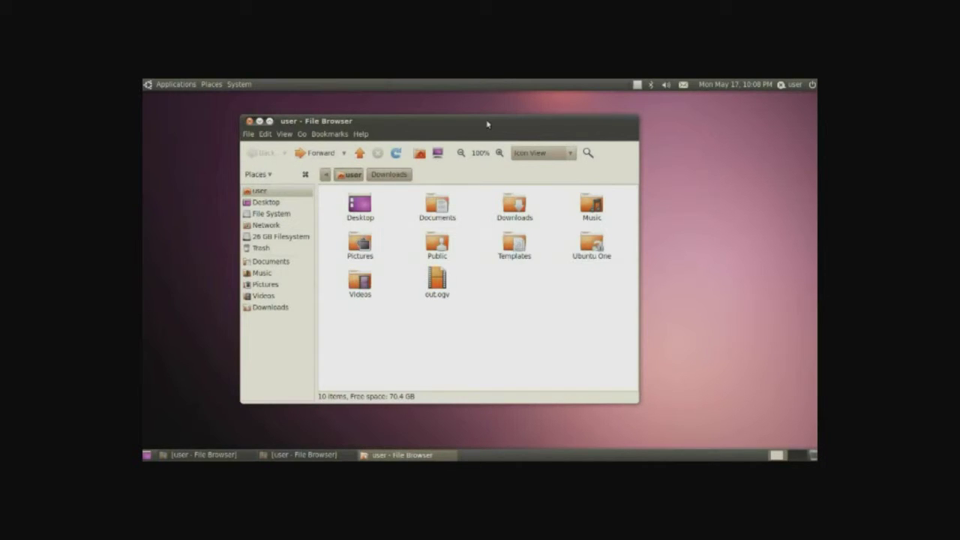
pyautogui.moveTo(489, 124); pyautogui.dragTo(519, 111)
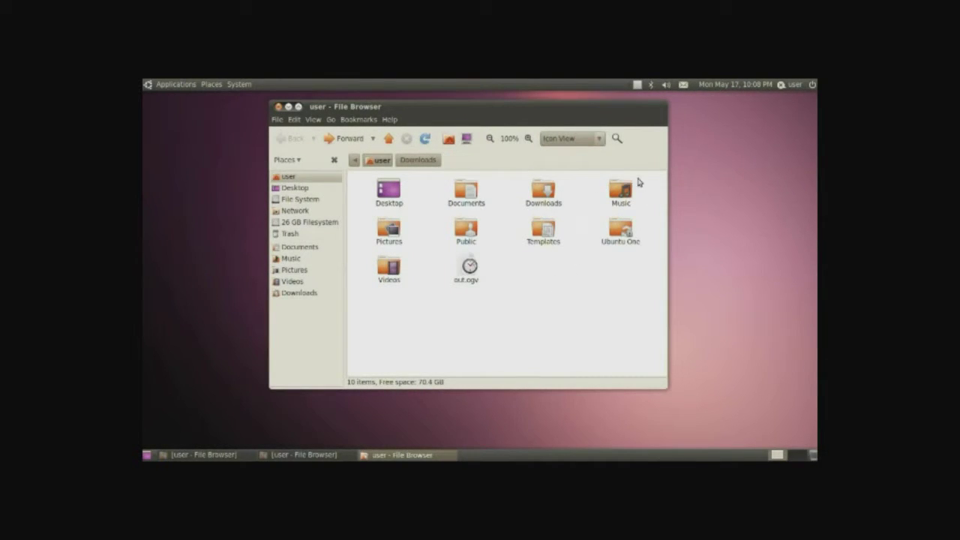
pyautogui.moveTo(643, 175); pyautogui.dragTo(598, 213)
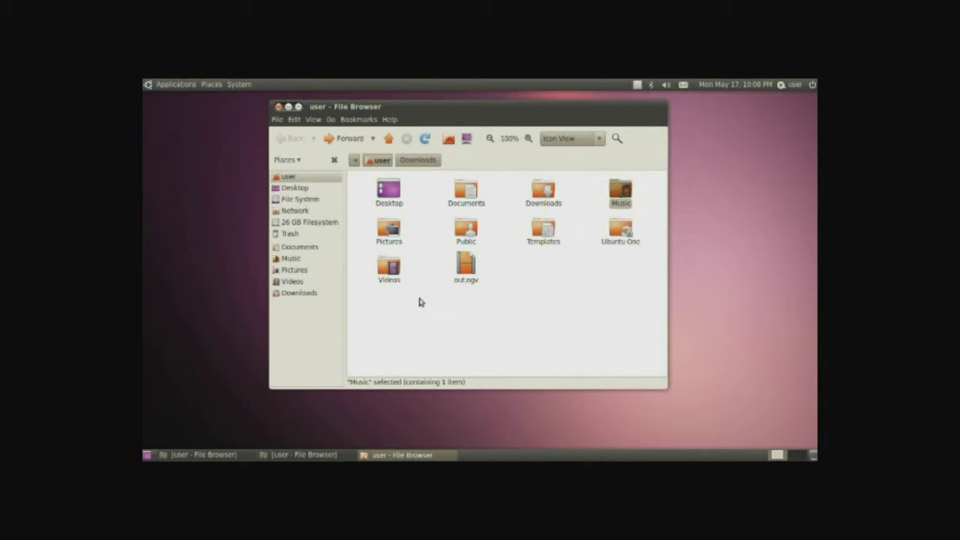
pyautogui.moveTo(419, 302); pyautogui.dragTo(367, 251)
pyautogui.click(432, 318)
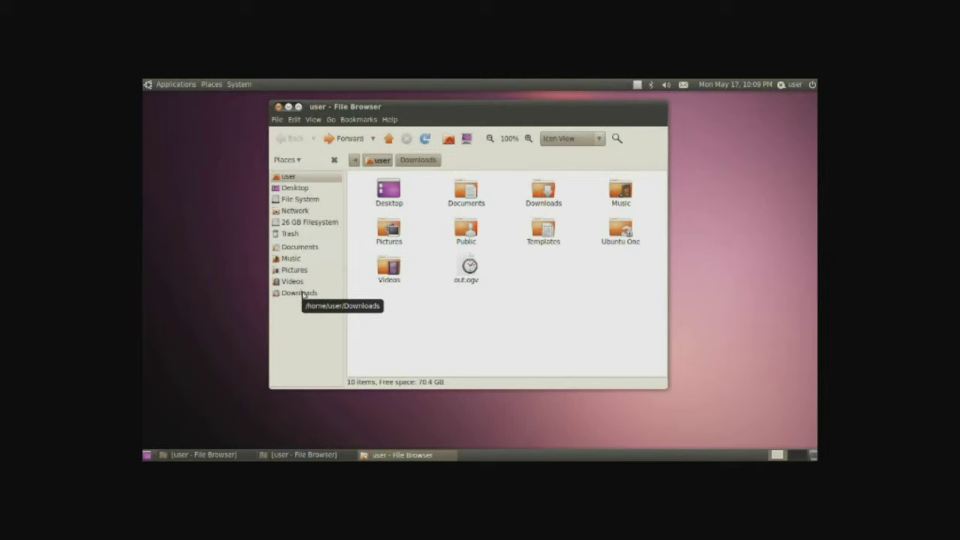
# - Bookmark the Public folder in the file browser's Places list and compare the desktop's list of places before and after
pyautogui.click(209, 84)
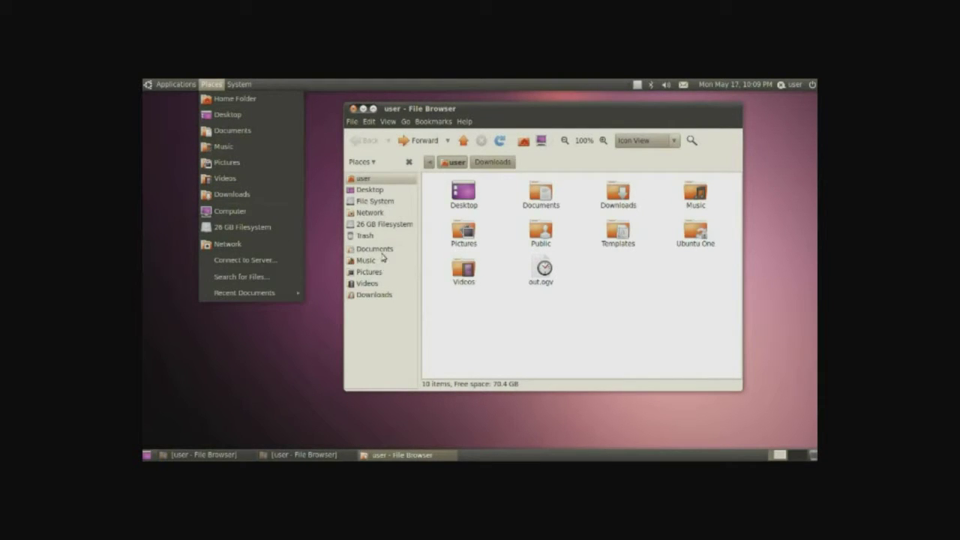
pyautogui.click(555, 340)
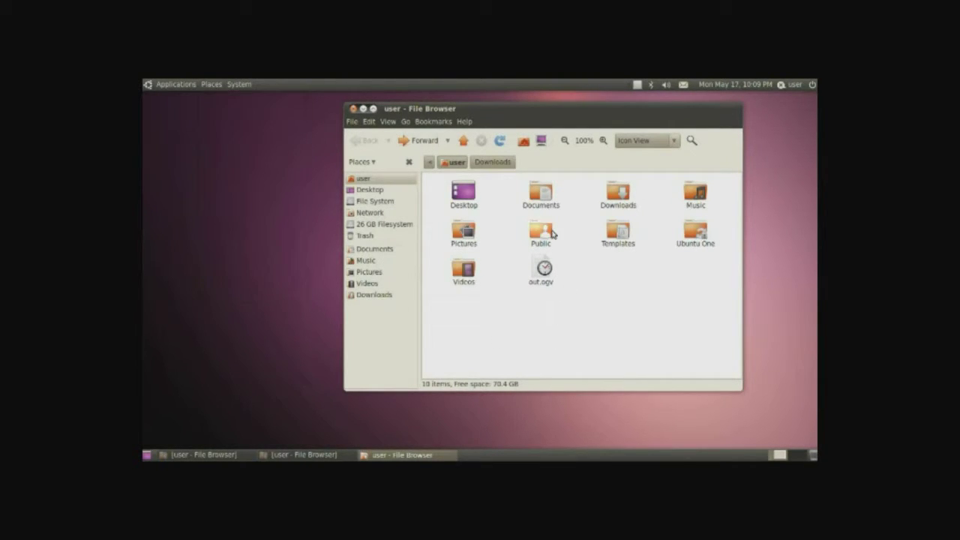
pyautogui.moveTo(541, 231); pyautogui.dragTo(387, 309)
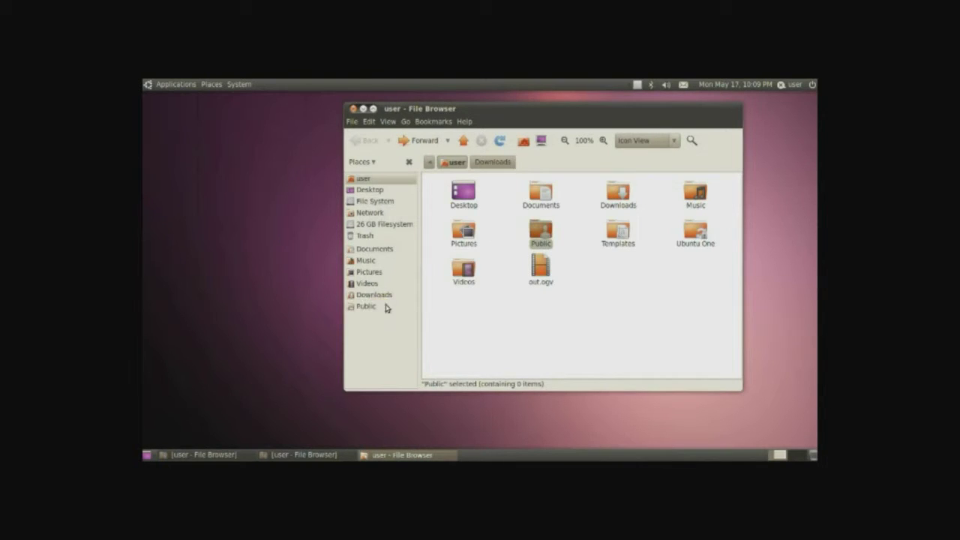
pyautogui.click(213, 84)
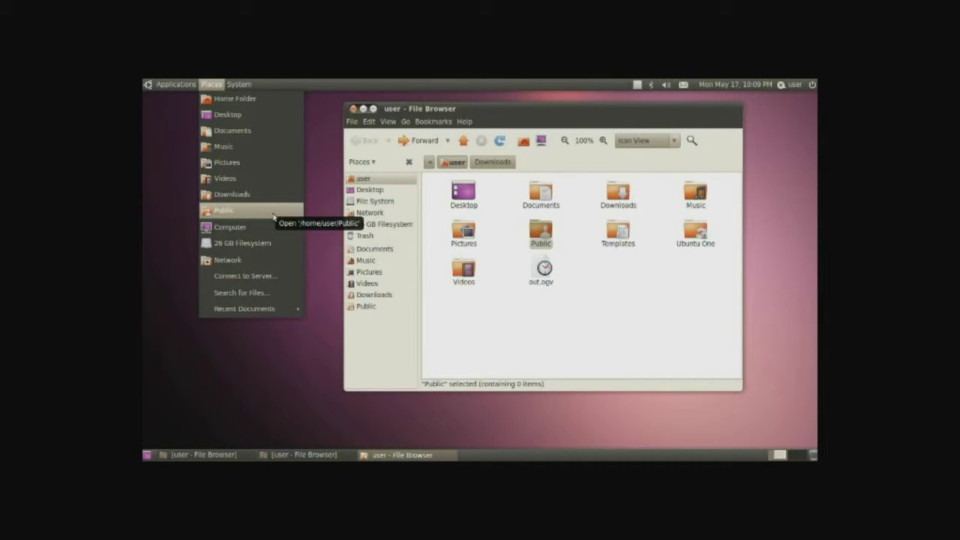
pyautogui.click(323, 247)
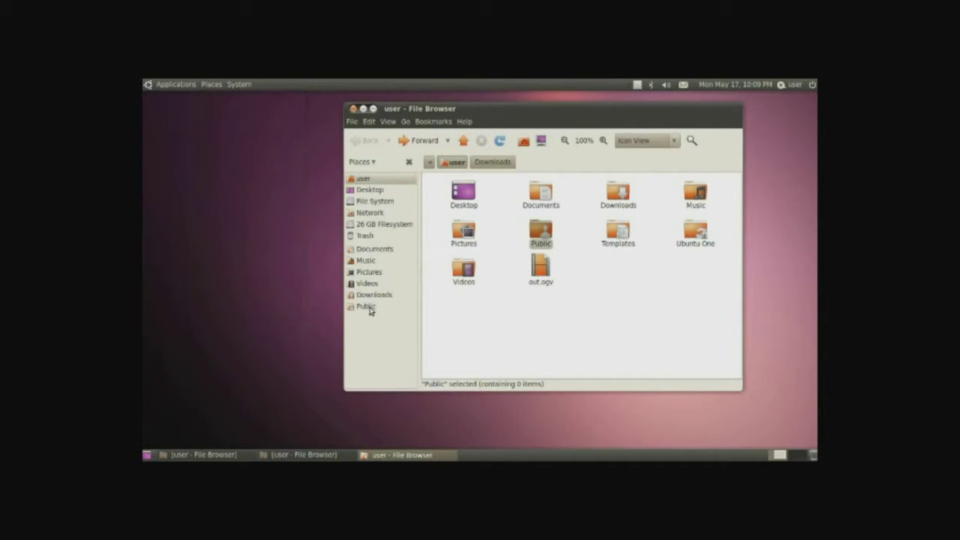
# - Remove the Public folder bookmark from the file browser's Places list
pyautogui.rightClick(370, 308)
pyautogui.click(404, 352)
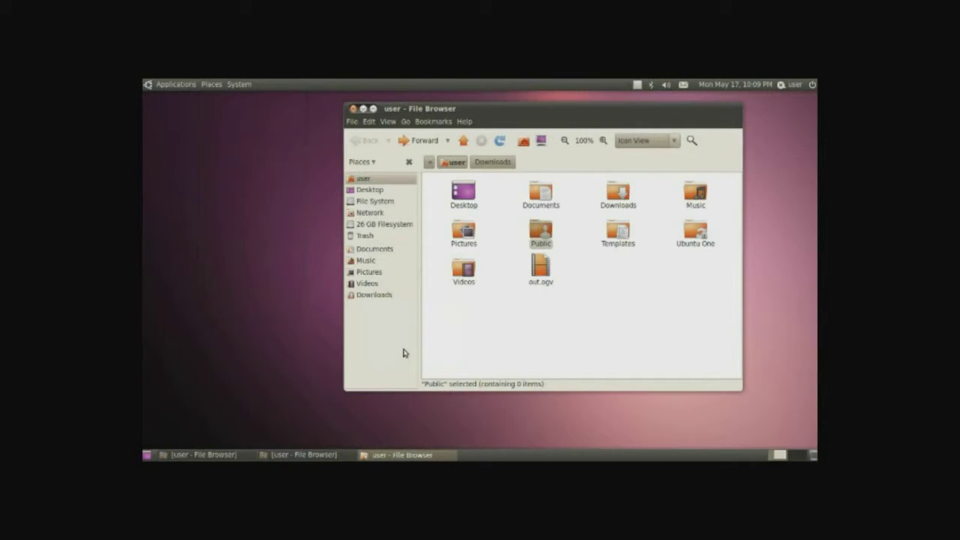
pyautogui.press('Down')
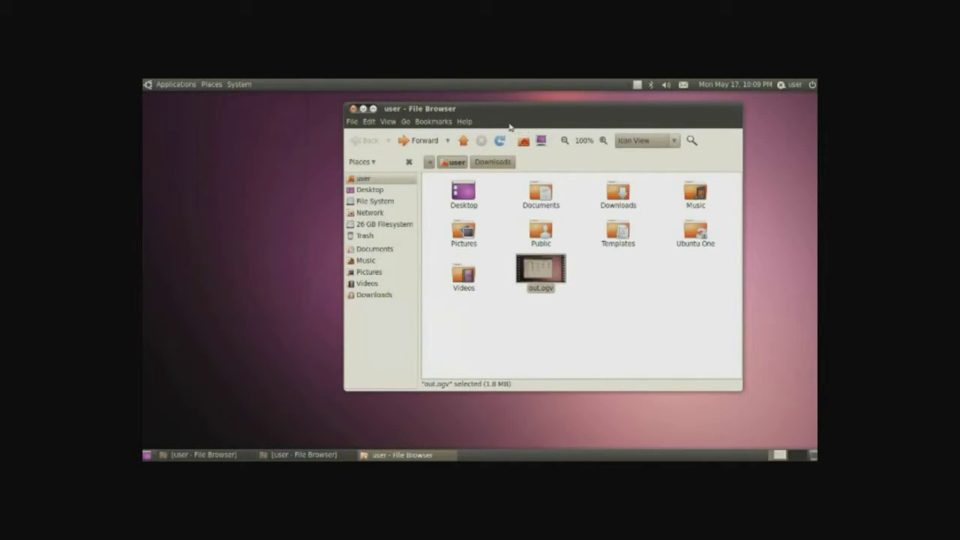
pyautogui.moveTo(510, 118); pyautogui.dragTo(482, 122)
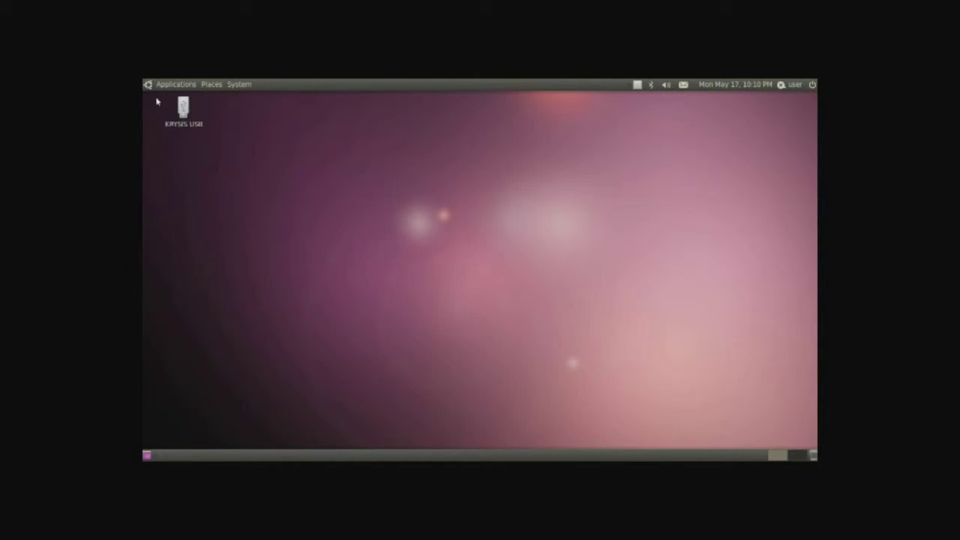
# - Copy FAQ_mail_out(2).doc from the KRYSIS USB drive to the desktop and close the drive's window
pyautogui.moveTo(445, 122); pyautogui.dragTo(394, 120)
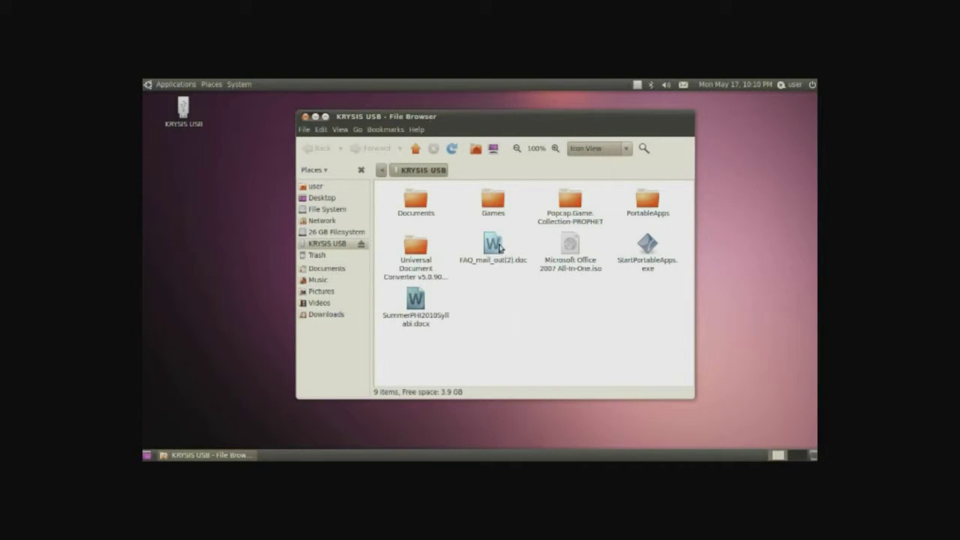
pyautogui.moveTo(499, 247); pyautogui.dragTo(216, 228)
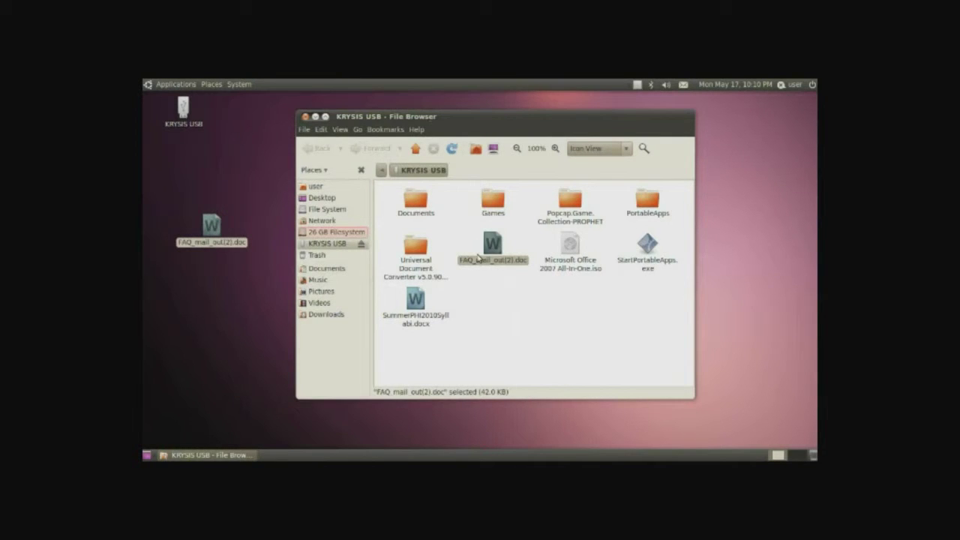
pyautogui.click(304, 117)
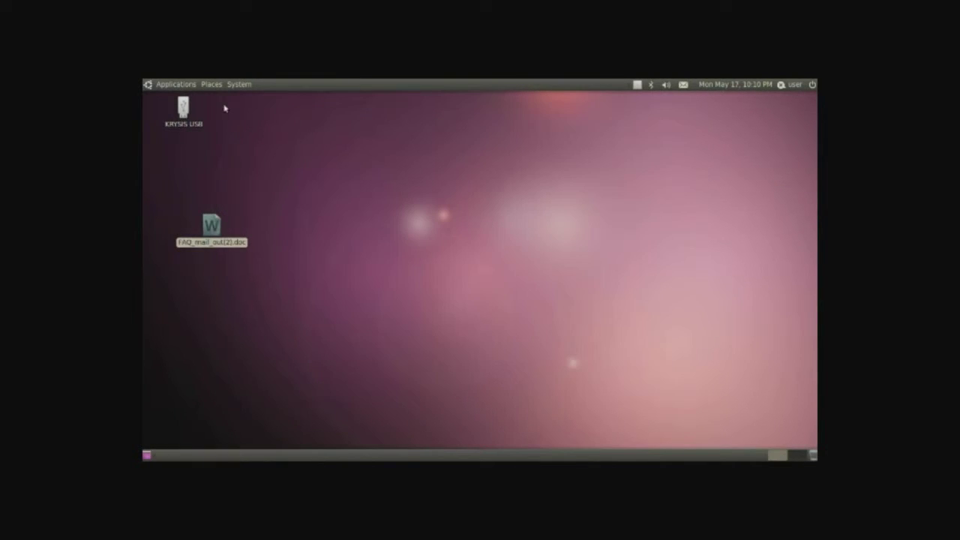
# - Eject the KRYSIS USB drive from the desktop
pyautogui.click(184, 109)
pyautogui.rightClick(187, 110)
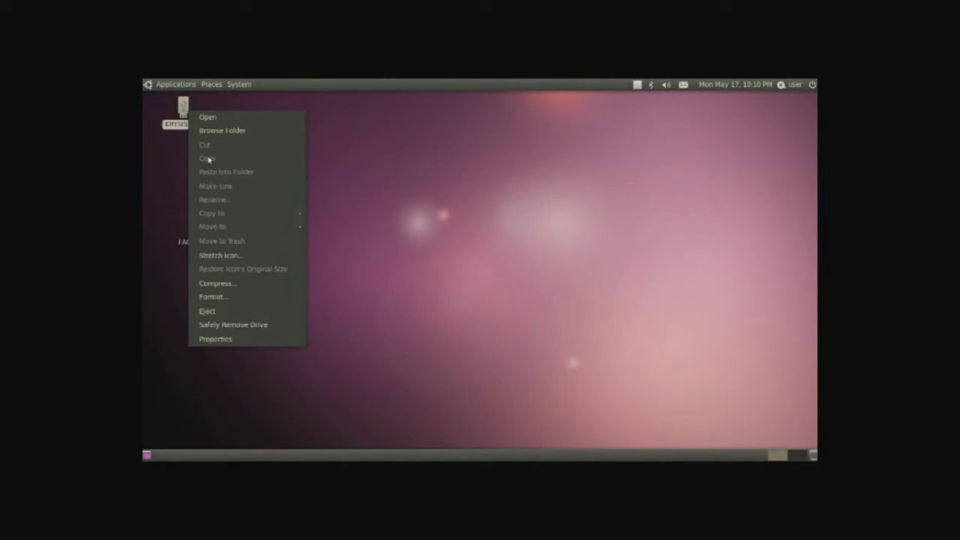
pyautogui.click(255, 311)
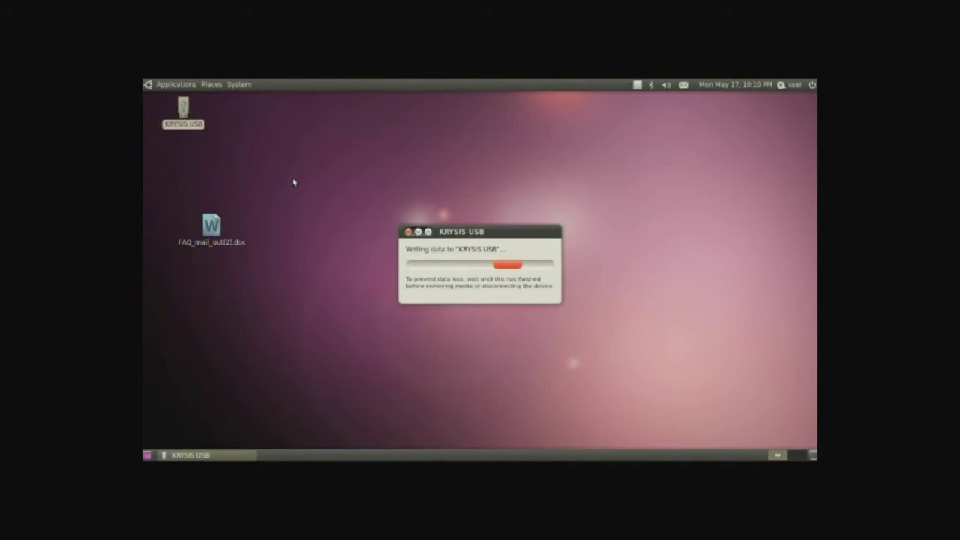
# - Move the FAQ_mail_out(2).doc icon to an empty spot near the desktop's upper edge and deselect it
pyautogui.moveTo(293, 183); pyautogui.dragTo(162, 267)
pyautogui.moveTo(200, 240); pyautogui.dragTo(377, 120)
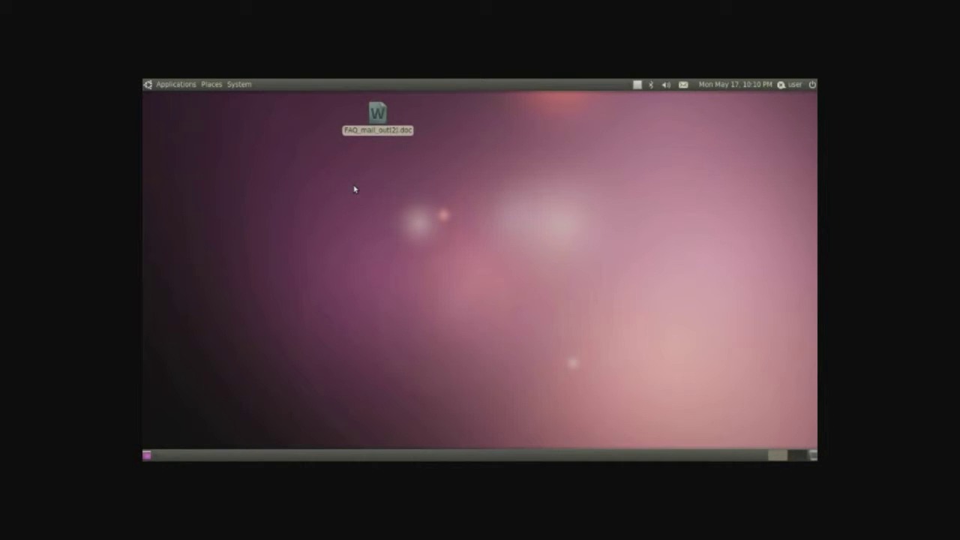
pyautogui.click(355, 189)
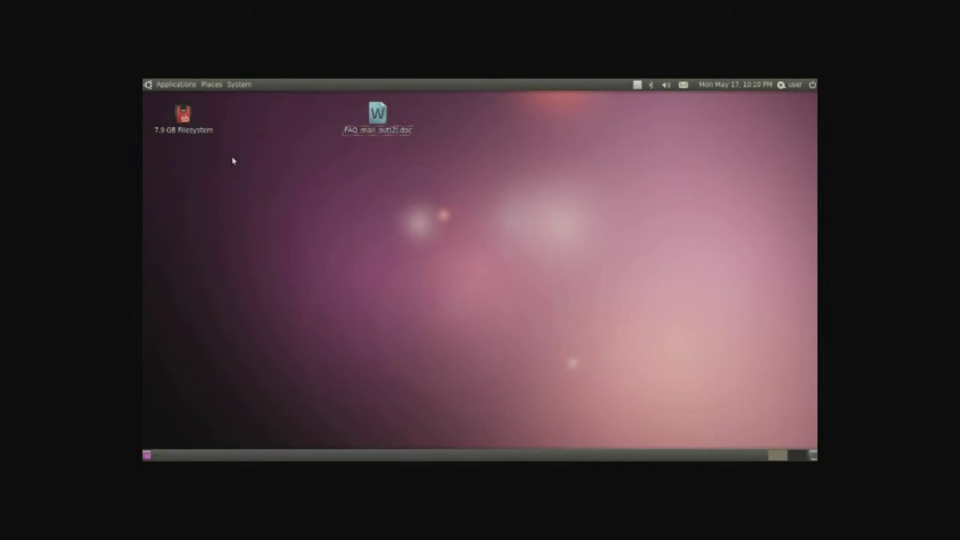
# - Check where the 7.9 GB Filesystem SD card appears on the desktop, in the file browser and among the system's places
pyautogui.moveTo(435, 120); pyautogui.dragTo(414, 147)
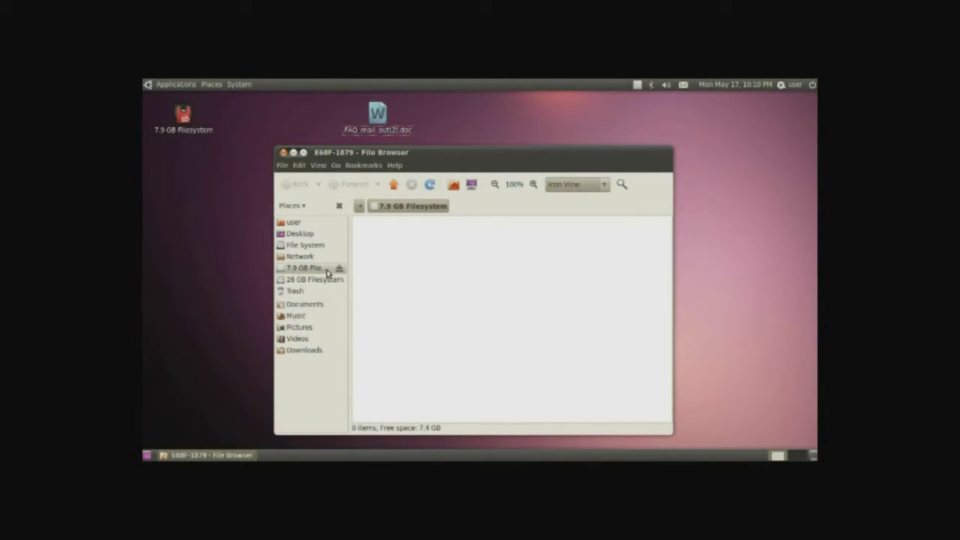
pyautogui.click(186, 119)
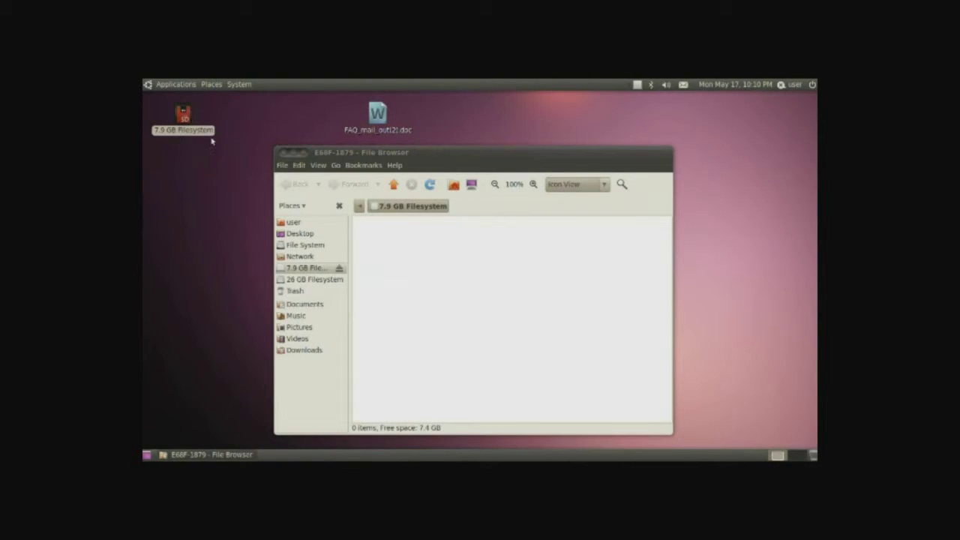
pyautogui.click(215, 214)
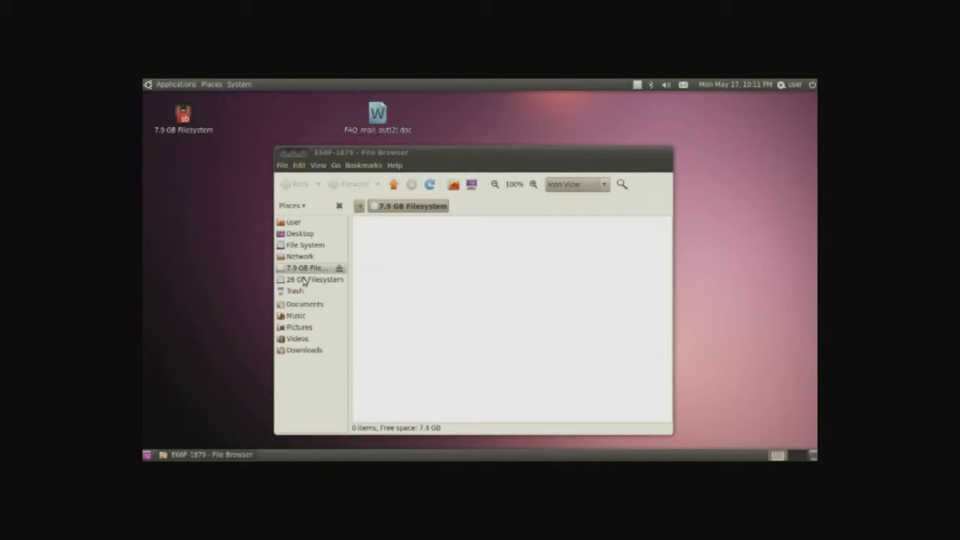
pyautogui.click(210, 84)
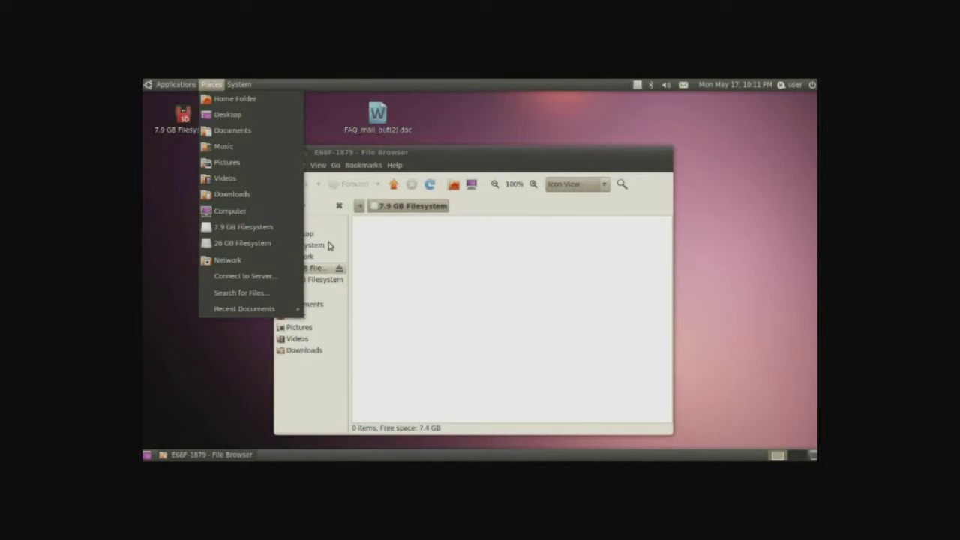
pyautogui.click(377, 267)
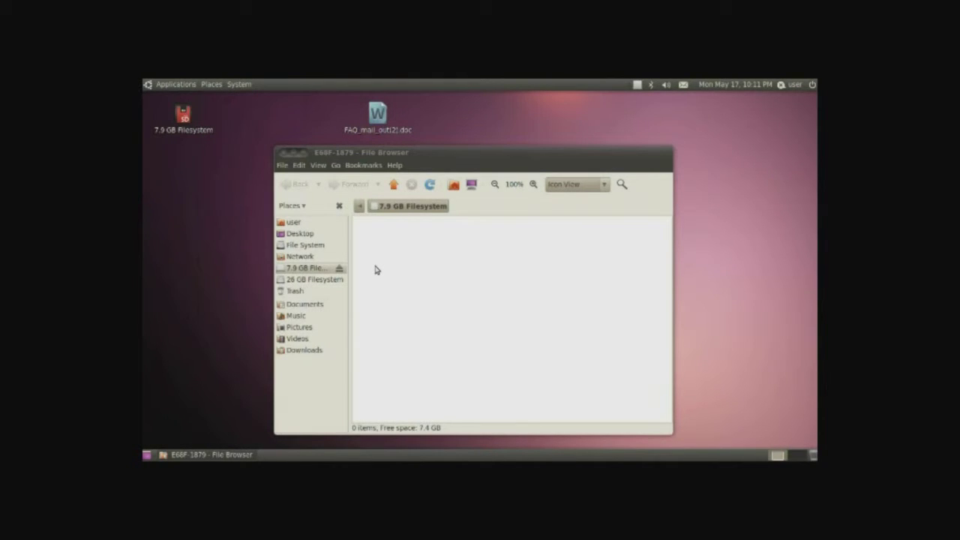
# - Eject the 7.9 GB Filesystem SD card from the file browser and shift the window to clear the desktop's icon area
pyautogui.click(339, 272)
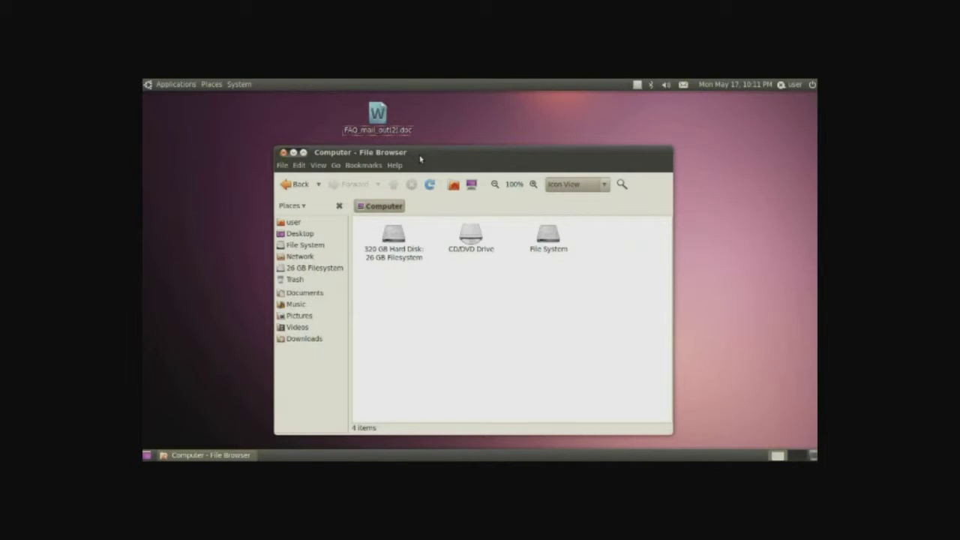
pyautogui.moveTo(419, 156); pyautogui.dragTo(447, 155)
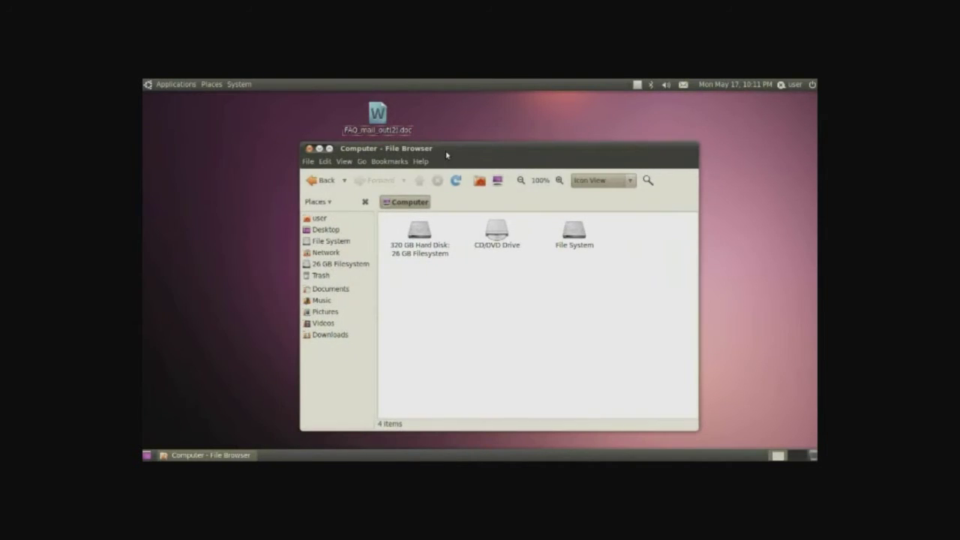
pyautogui.moveTo(146, 95); pyautogui.dragTo(219, 153)
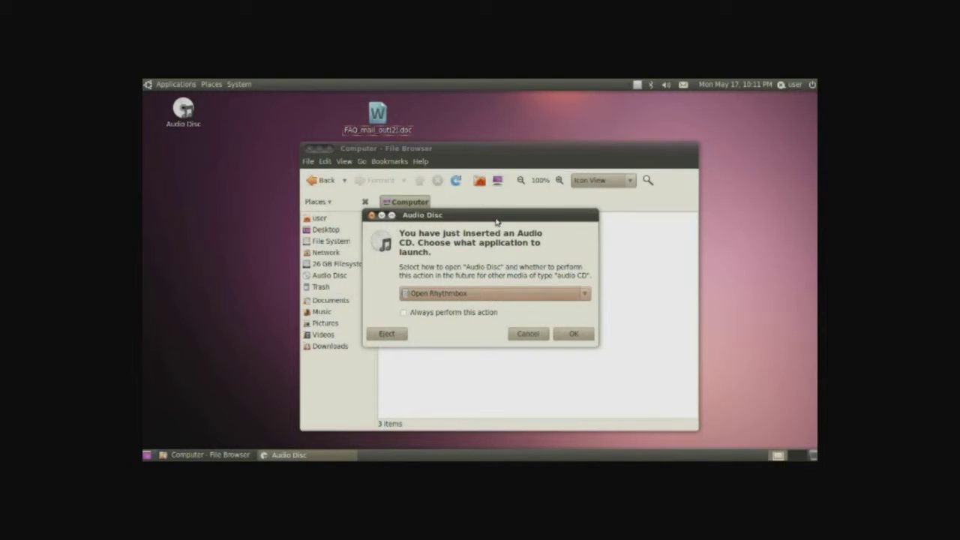
# - Review the applications offered for opening the inserted audio CD and dismiss the prompt without launching any
pyautogui.moveTo(495, 216); pyautogui.dragTo(504, 279)
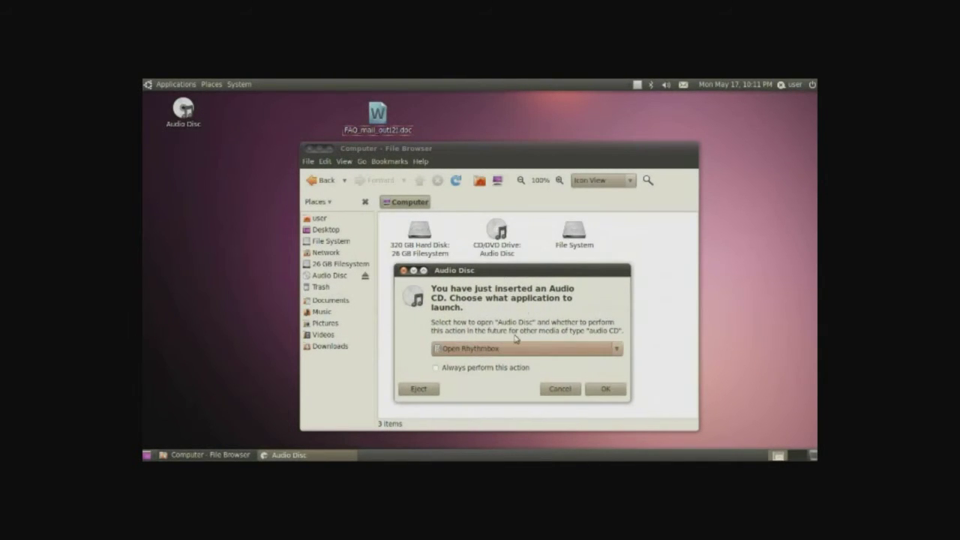
pyautogui.click(525, 346)
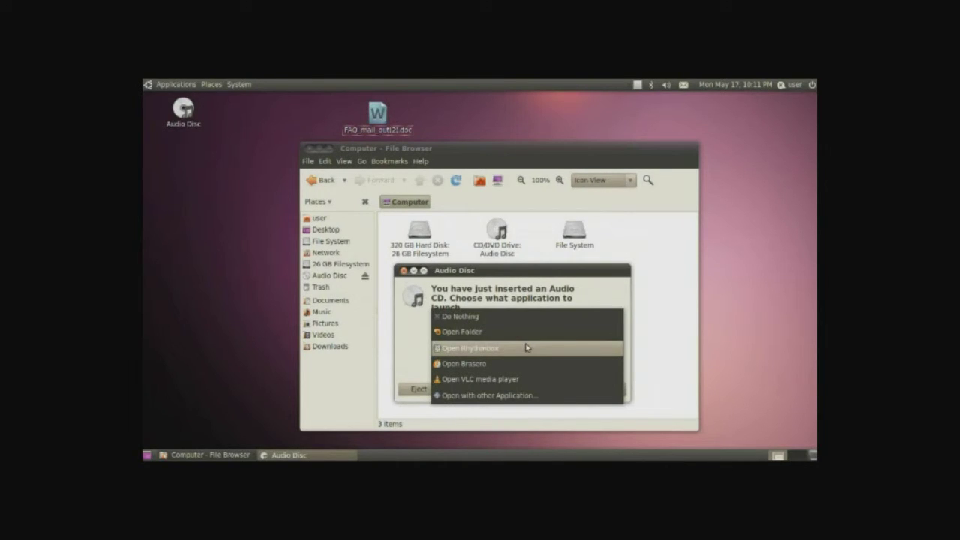
pyautogui.click(526, 348)
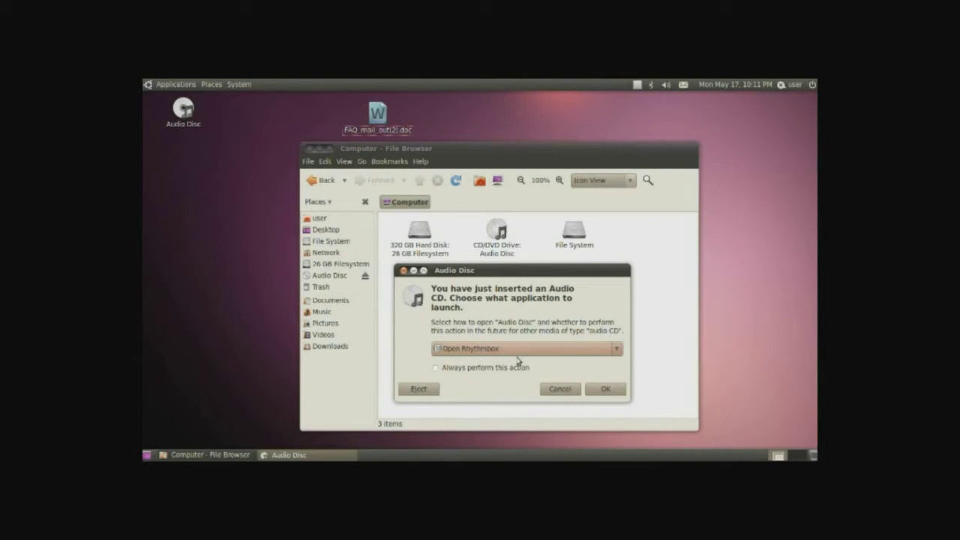
pyautogui.click(559, 388)
# - Open the Audio Disc in the file browser and view its tracks
pyautogui.doubleClick(505, 253)
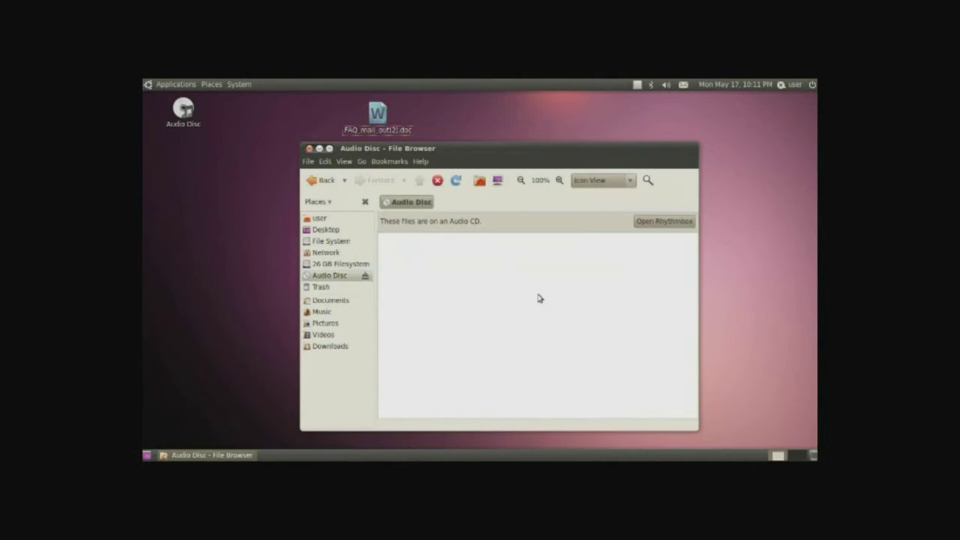
pyautogui.moveTo(390, 238); pyautogui.dragTo(642, 373)
pyautogui.click(667, 413)
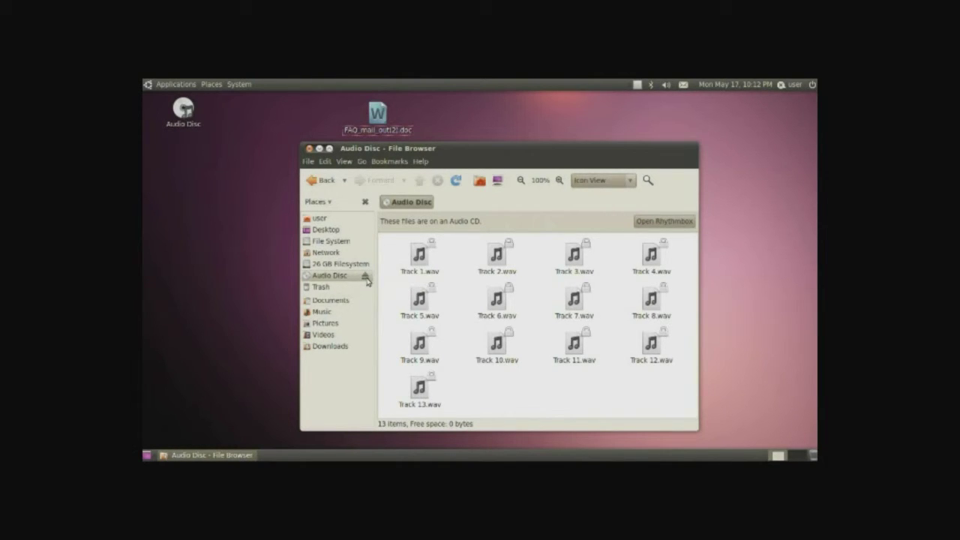
# - Eject the Audio Disc from the file browser and close the window
pyautogui.click(365, 276)
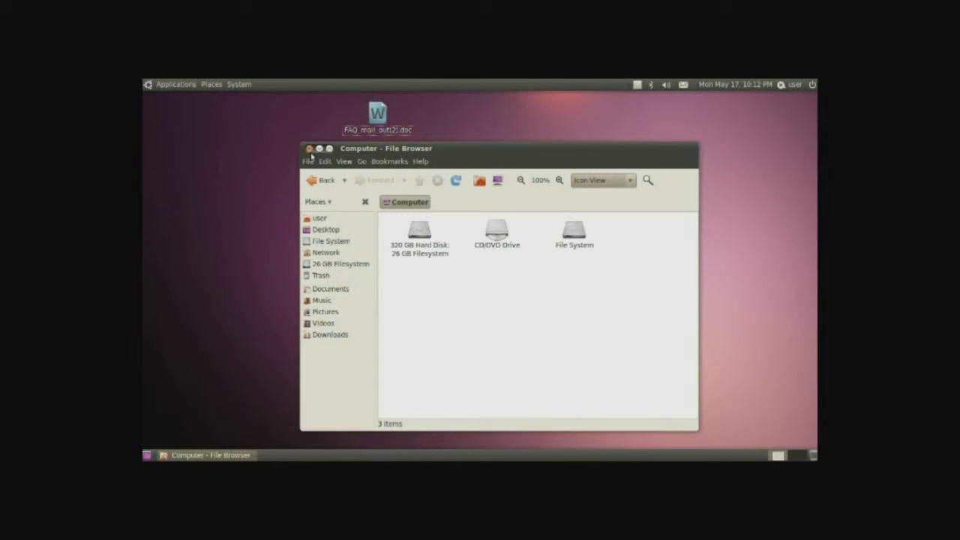
pyautogui.click(308, 149)
# - Open the Network place in a file browser window and enter Windows Network
pyautogui.click(213, 85)
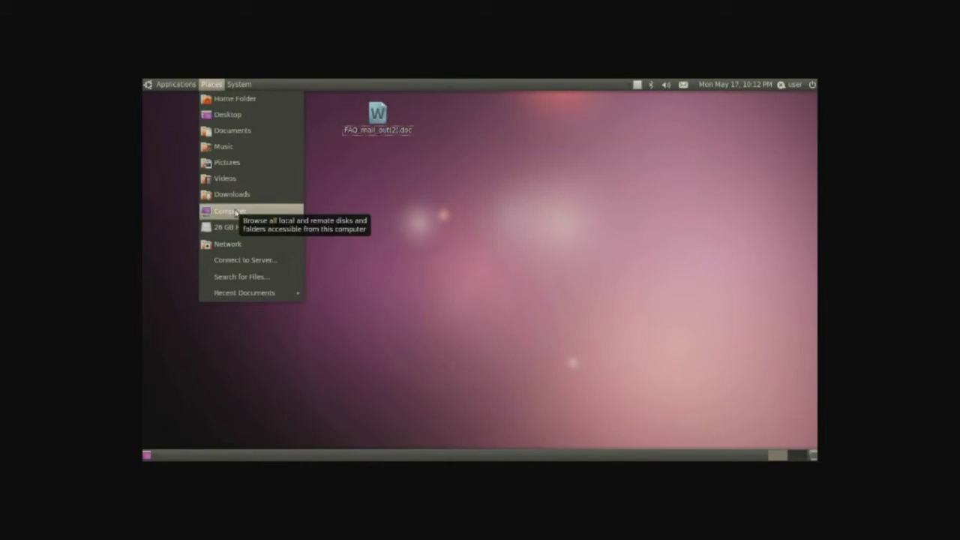
pyautogui.click(262, 244)
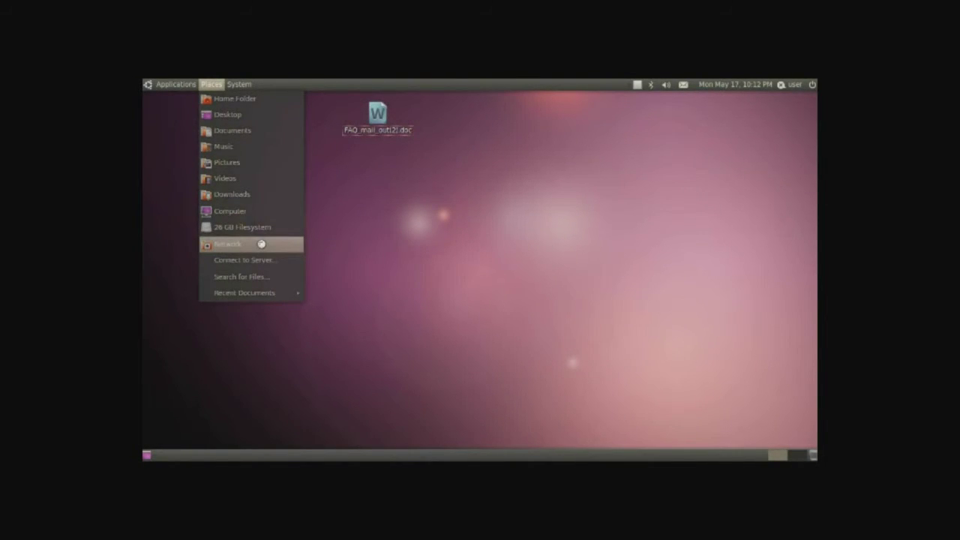
pyautogui.moveTo(572, 150); pyautogui.dragTo(521, 151)
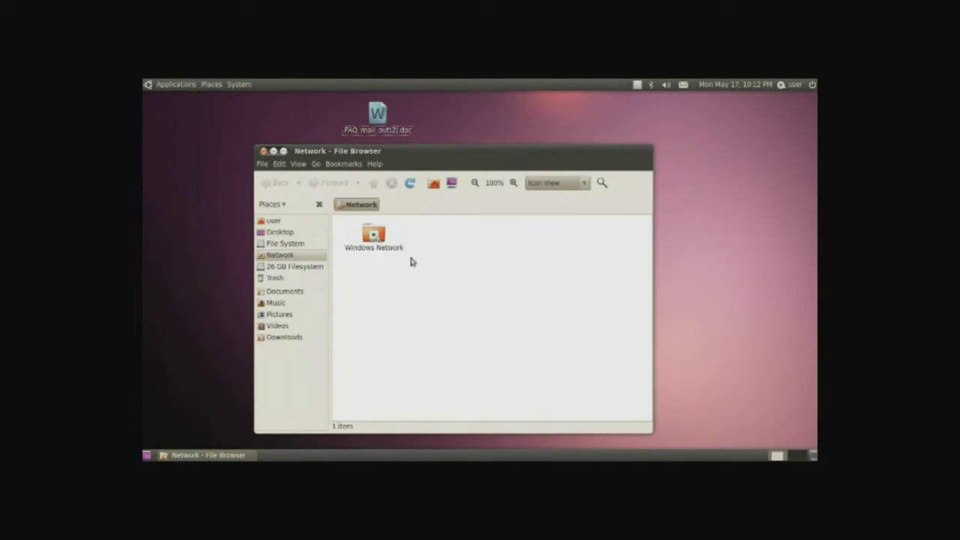
pyautogui.click(380, 242)
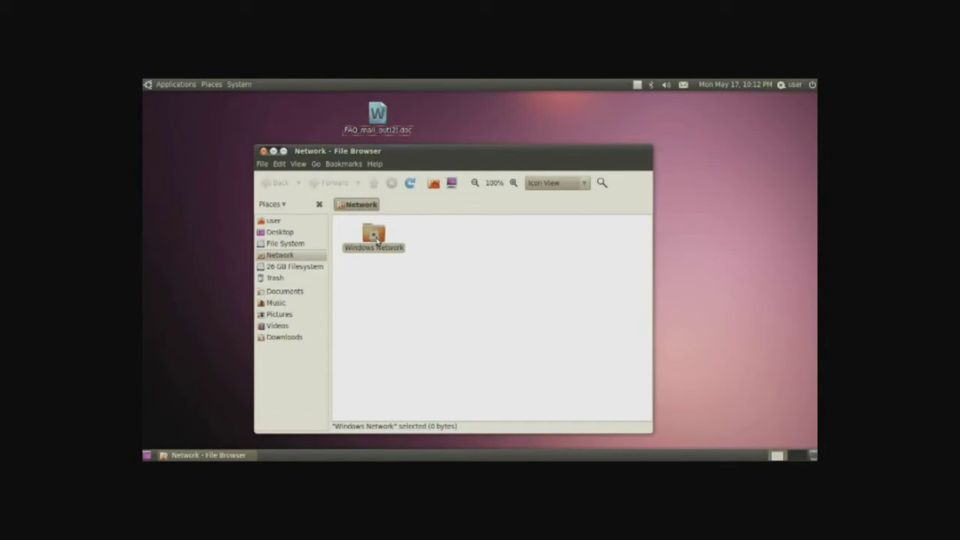
pyautogui.doubleClick(376, 237)
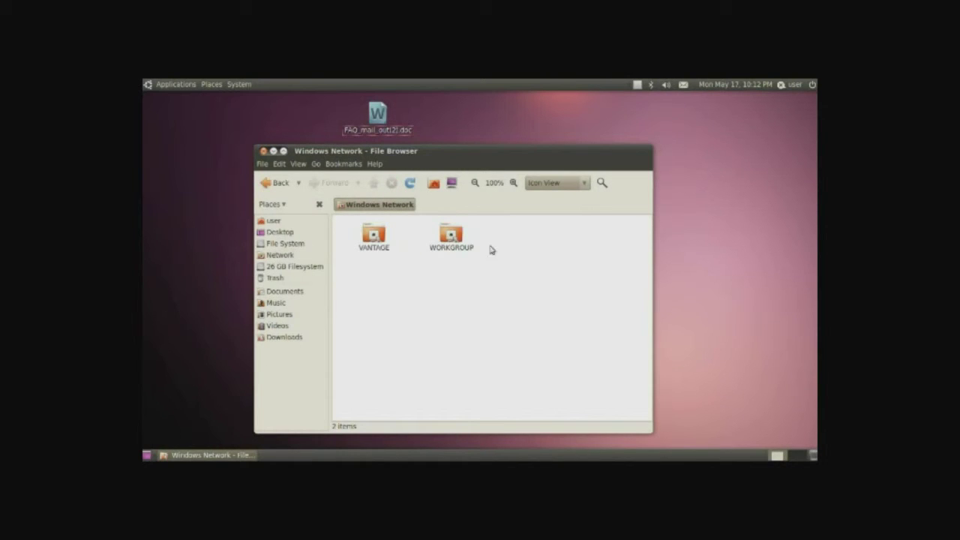
# - Open the WORKGROUP group and display the Windows shares of the laptop listed in it
pyautogui.click(381, 244)
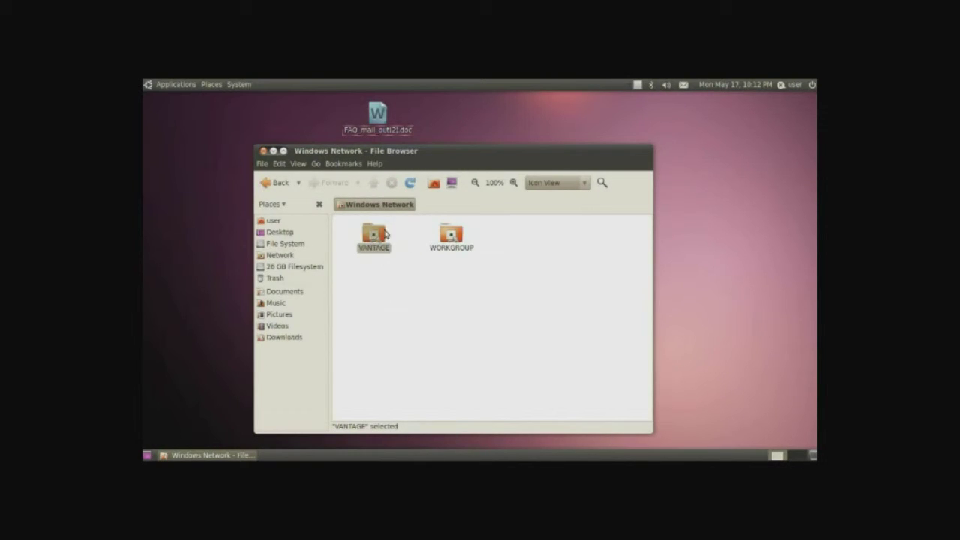
pyautogui.click(450, 238)
pyautogui.doubleClick(454, 236)
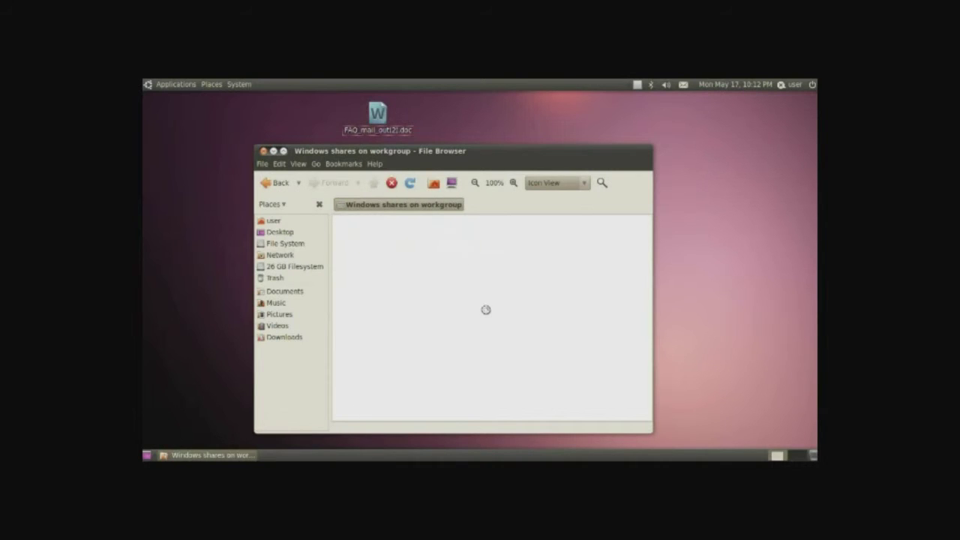
pyautogui.doubleClick(381, 242)
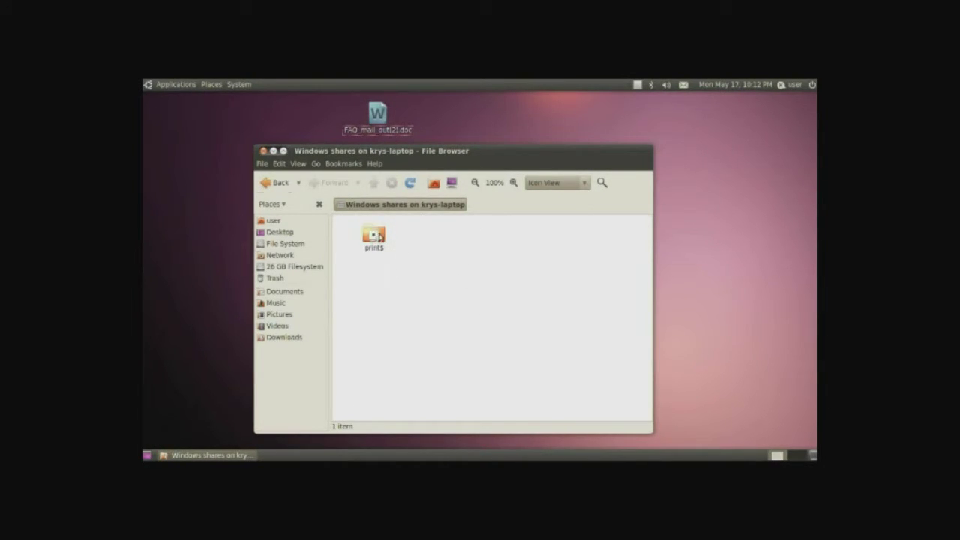
# - Try to open the laptop's print$ share and cancel the login request
pyautogui.click(373, 237)
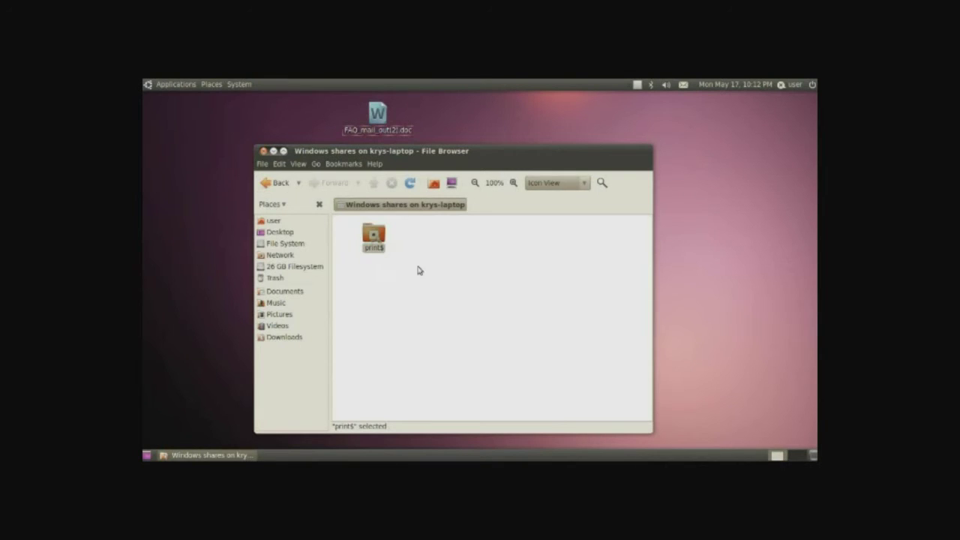
pyautogui.doubleClick(380, 243)
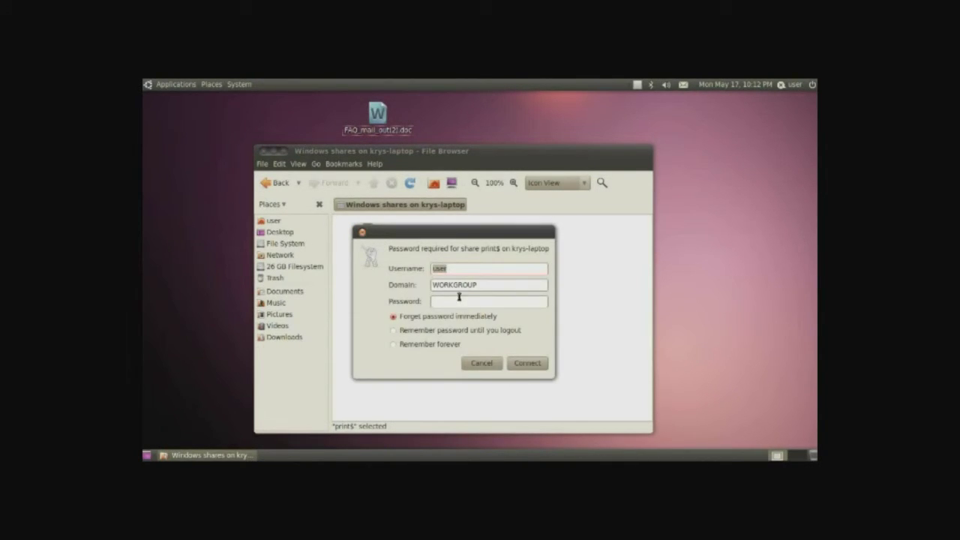
pyautogui.click(450, 303)
pyautogui.hotkey('shift', 'Tab')
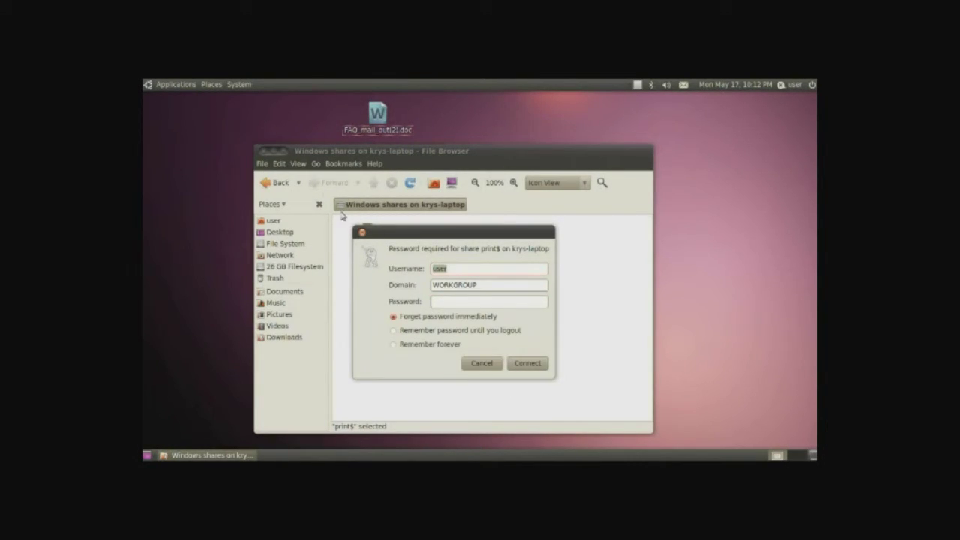
pyautogui.click(480, 362)
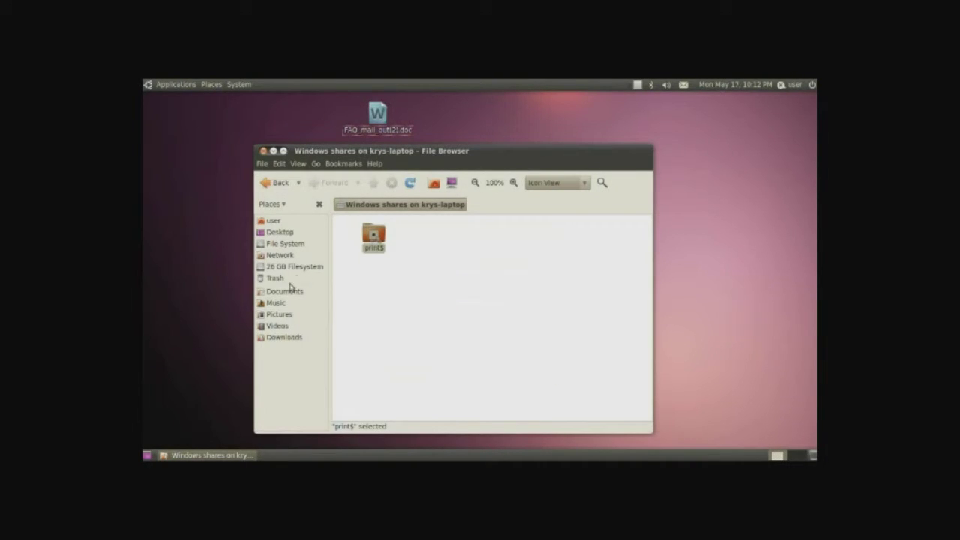
# - Go to the user's home folder, open the Public folder's sharing options and place the dialog over the file browser
pyautogui.click(285, 255)
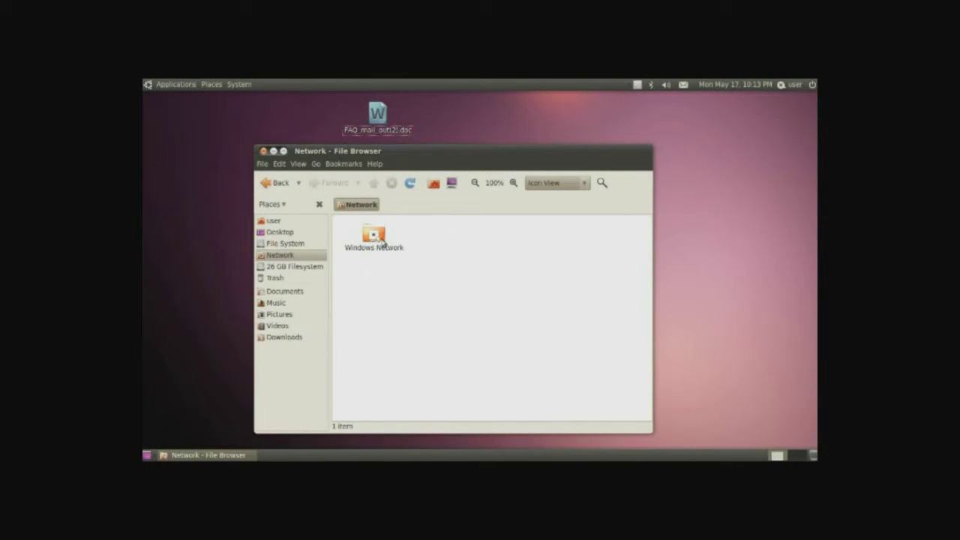
pyautogui.click(305, 222)
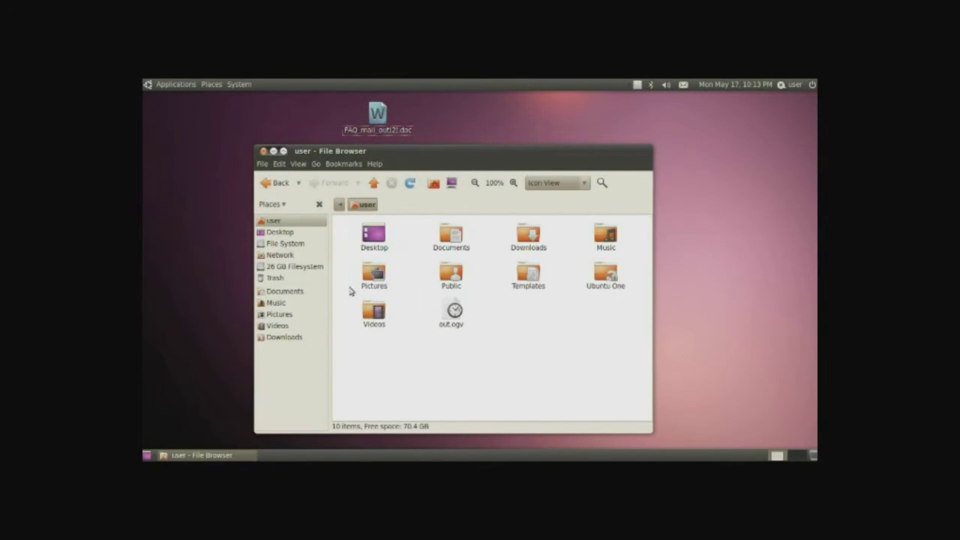
pyautogui.rightClick(451, 274)
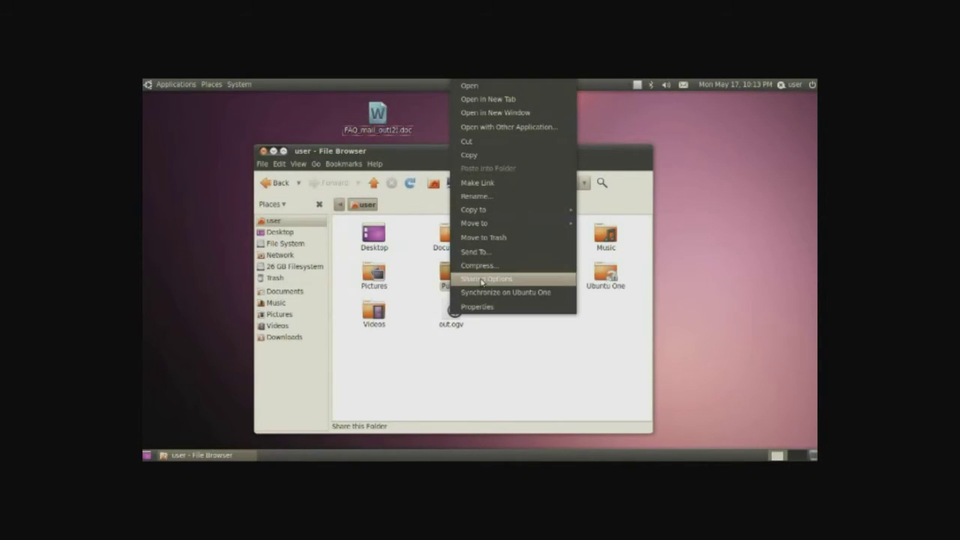
pyautogui.click(521, 279)
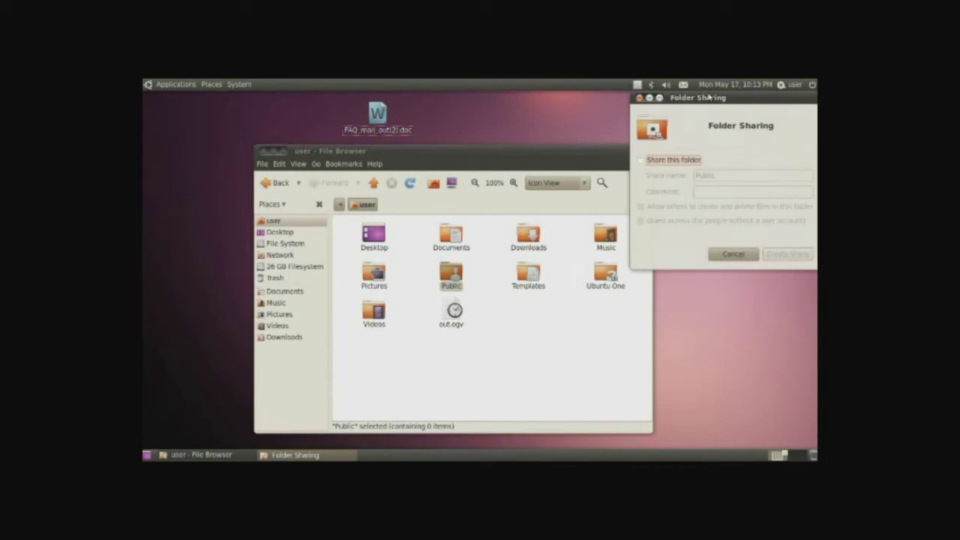
pyautogui.moveTo(709, 98); pyautogui.dragTo(497, 208)
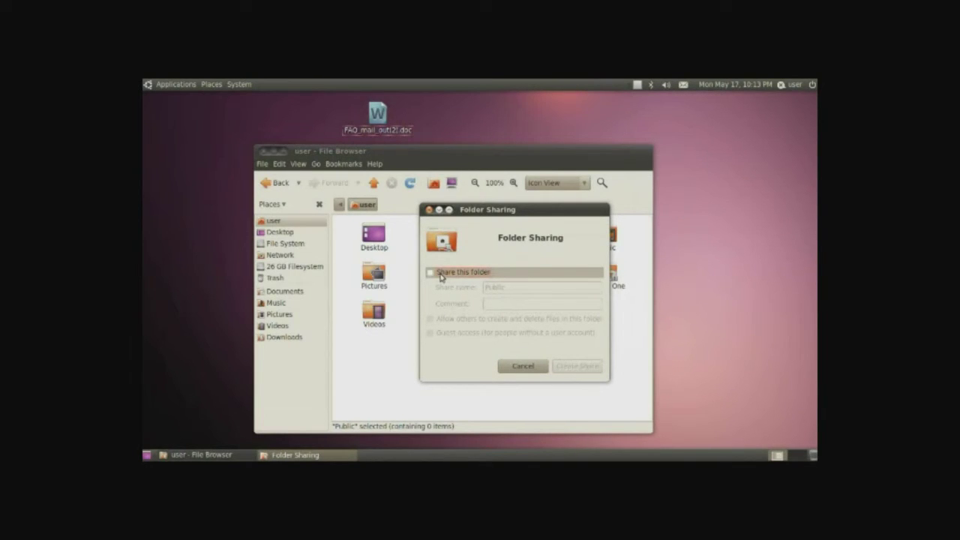
# - Share the folder under the name Public with guest access enabled and create the share
pyautogui.click(440, 274)
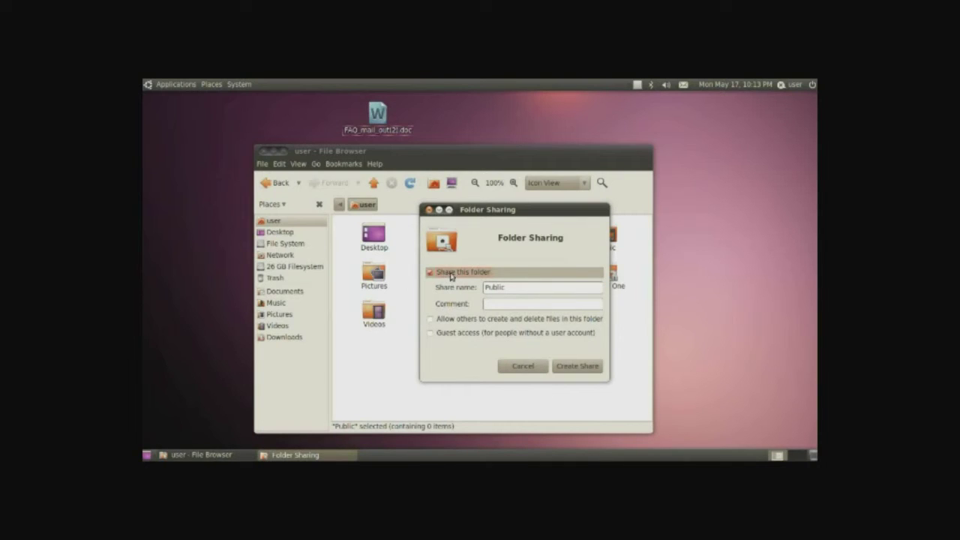
pyautogui.doubleClick(489, 286)
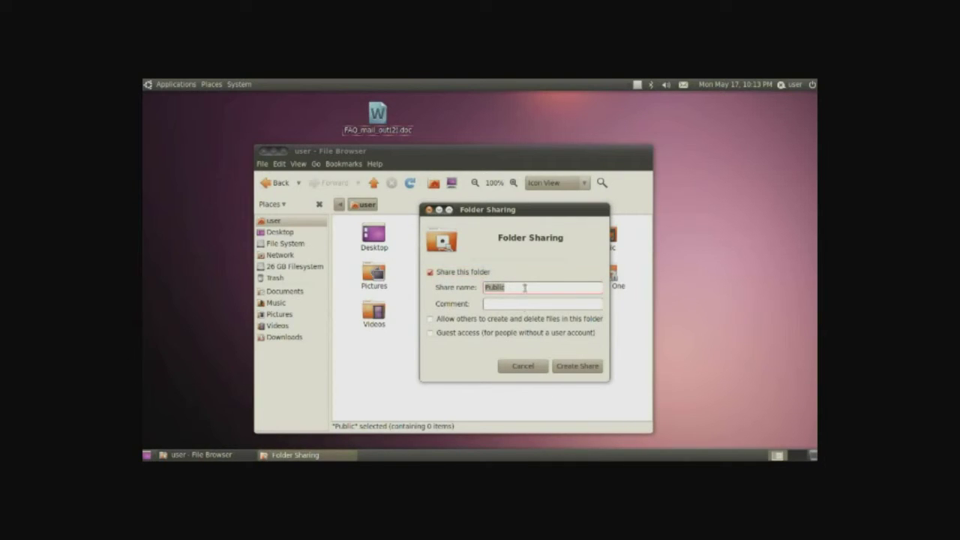
pyautogui.click(501, 305)
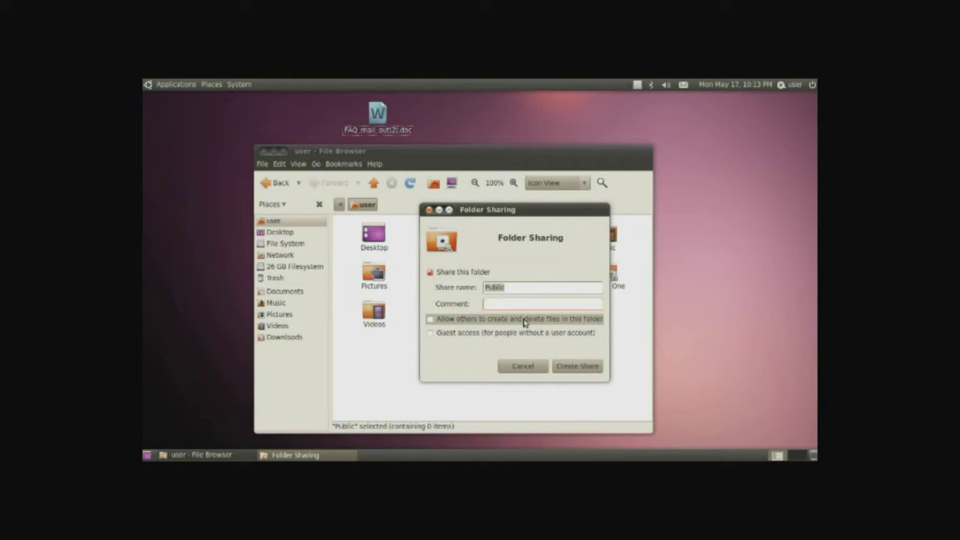
pyautogui.click(441, 337)
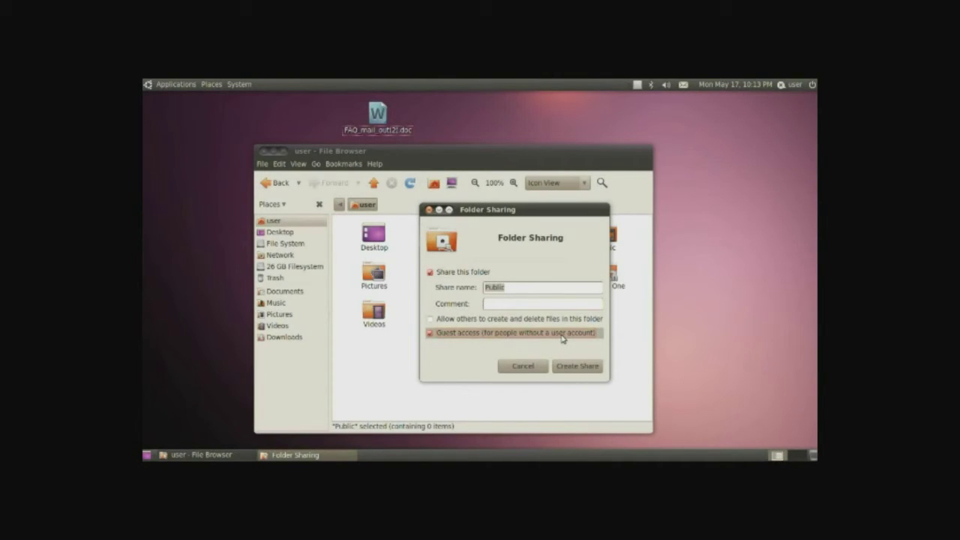
pyautogui.click(573, 371)
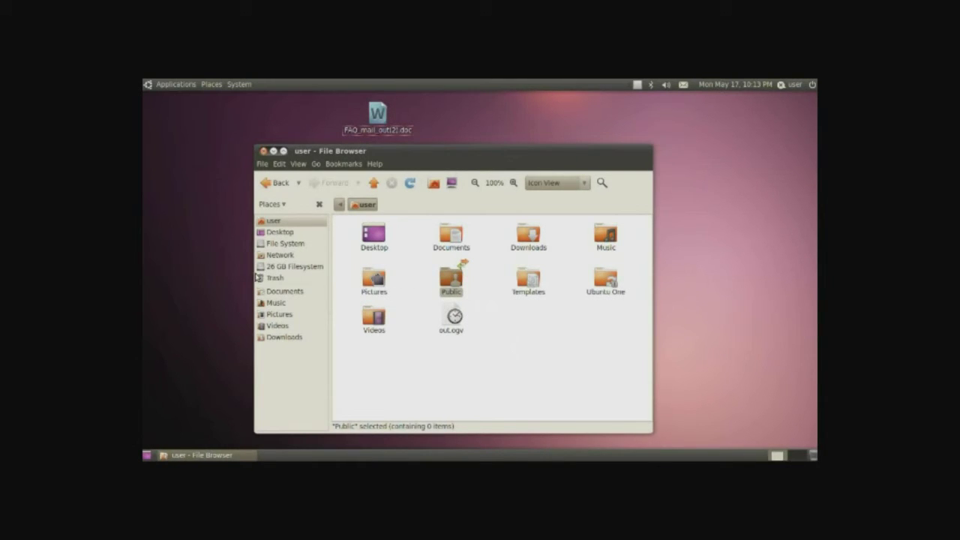
# - Browse the network to the WORKGROUP laptop's Windows shares to check for the newly shared folder
pyautogui.click(288, 255)
pyautogui.doubleClick(386, 238)
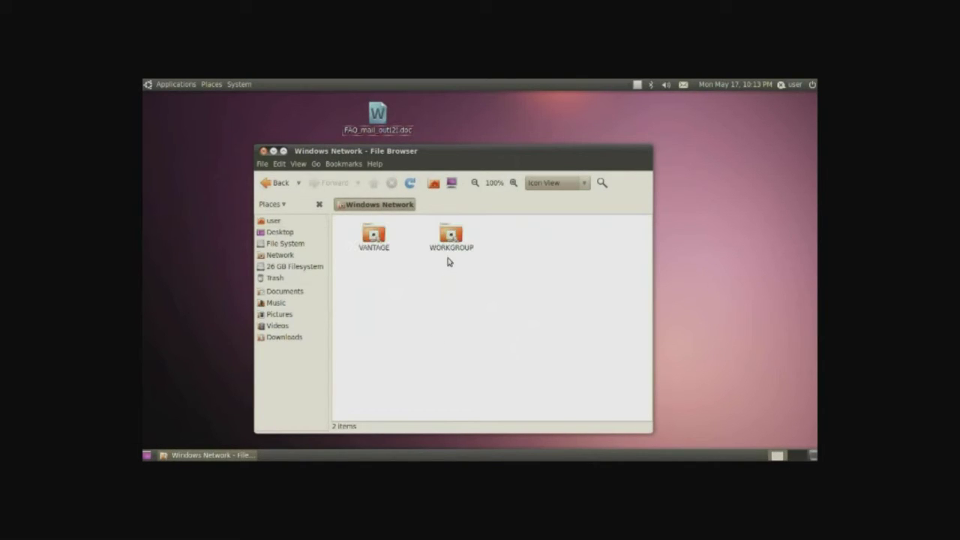
pyautogui.doubleClick(451, 238)
pyautogui.doubleClick(373, 236)
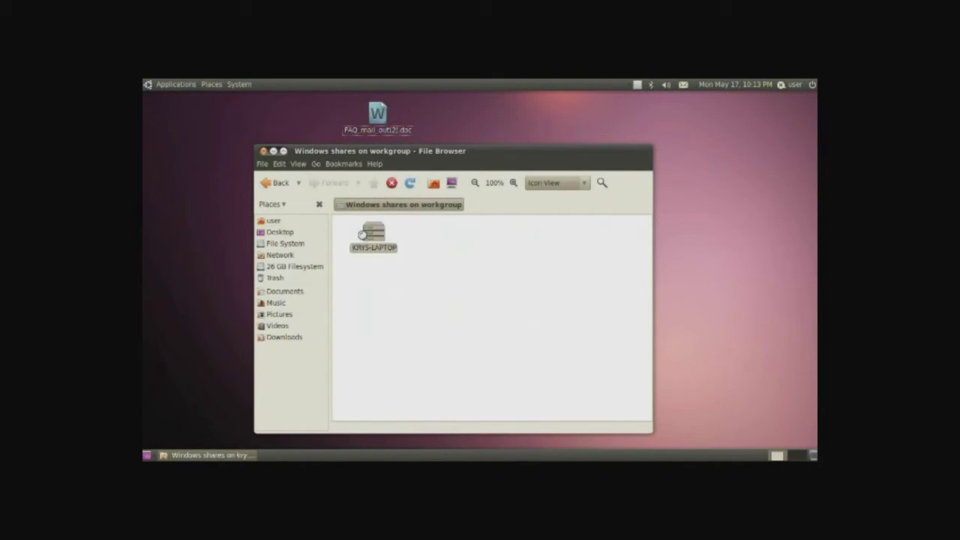
pyautogui.click(450, 237)
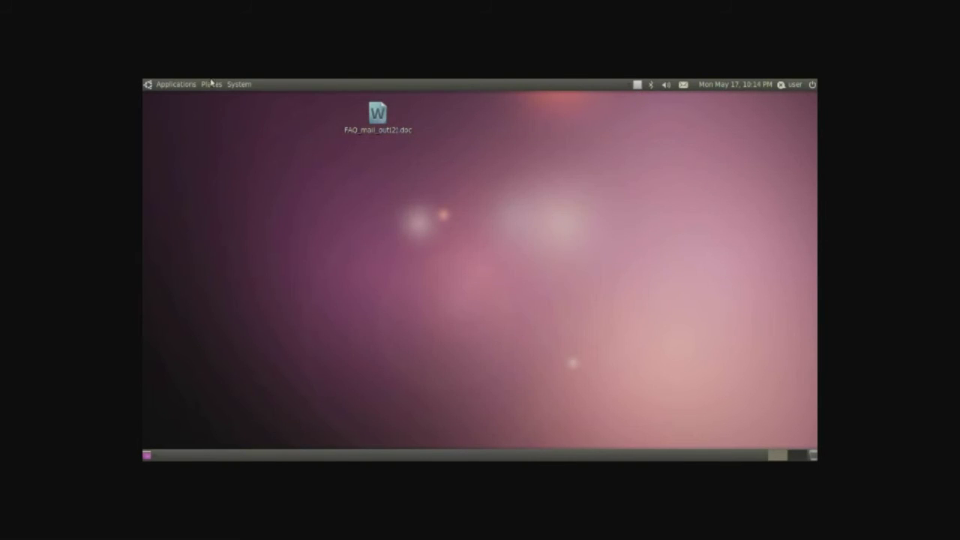
# - Open the Connect to Server dialog and review the available service types, leaving Public FTP selected
pyautogui.click(212, 84)
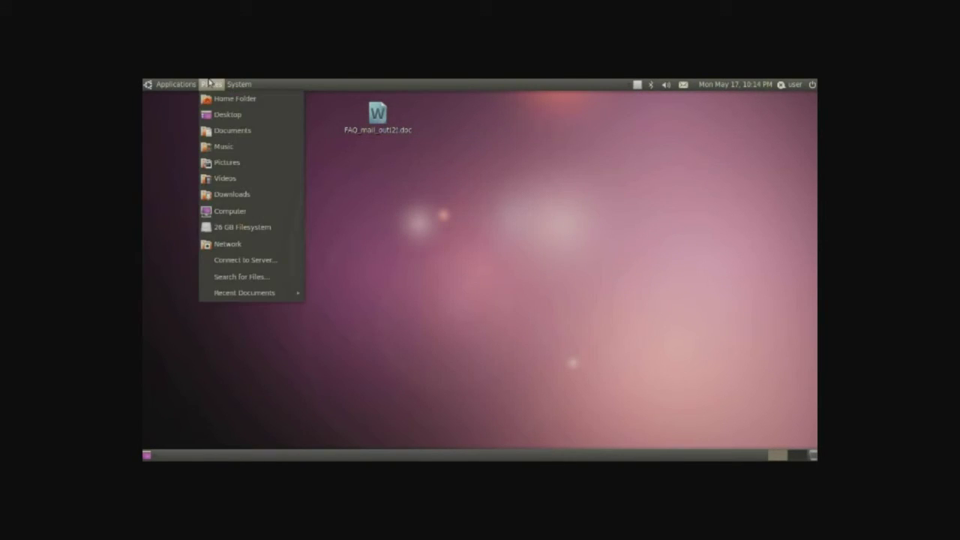
pyautogui.click(272, 267)
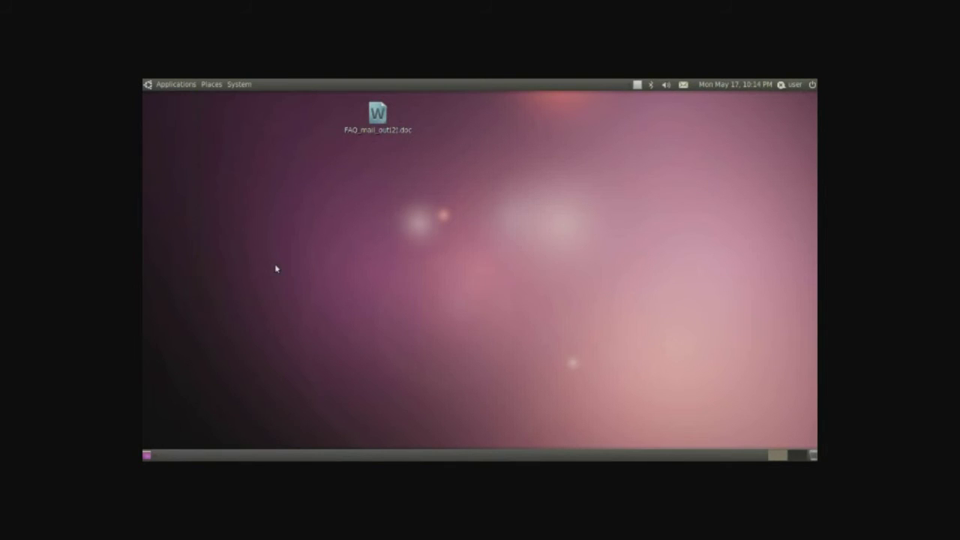
pyautogui.moveTo(442, 194); pyautogui.dragTo(432, 195)
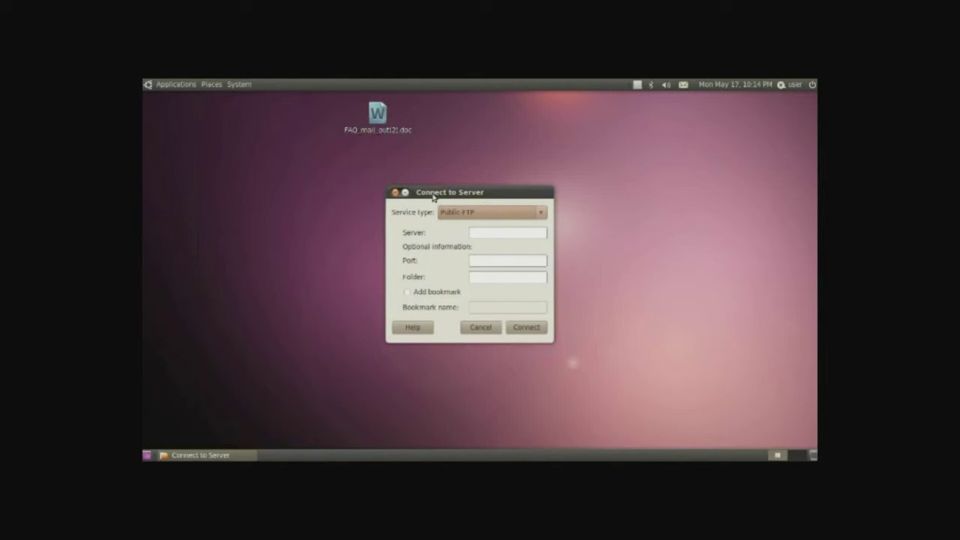
pyautogui.click(493, 215)
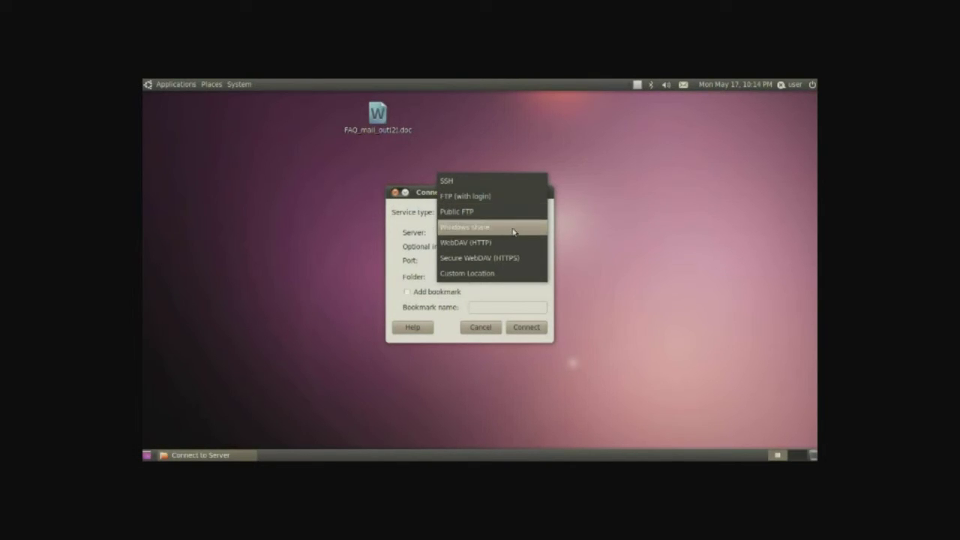
pyautogui.click(406, 237)
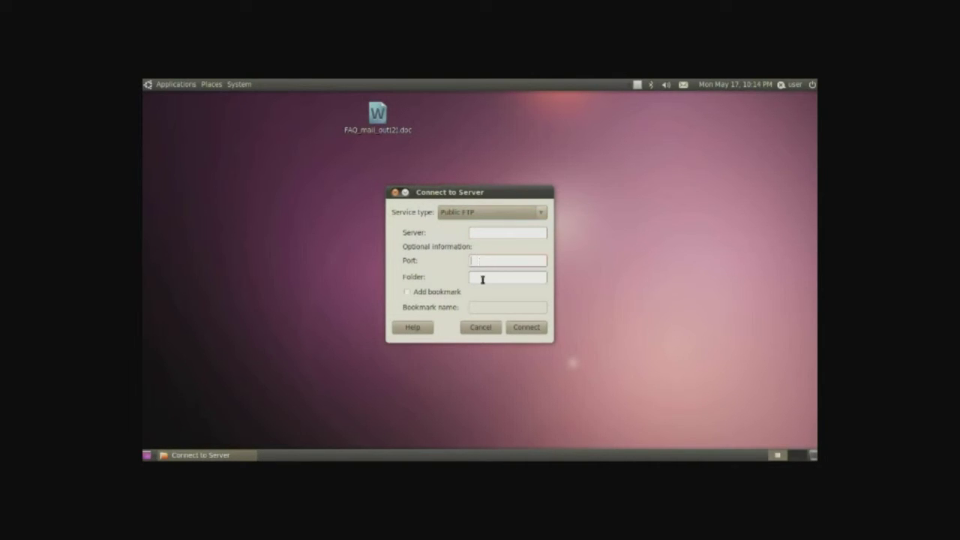
# - Enable bookmarking for the server connection, check the list of places, and close the dialog without connecting
pyautogui.click(420, 292)
pyautogui.click(487, 305)
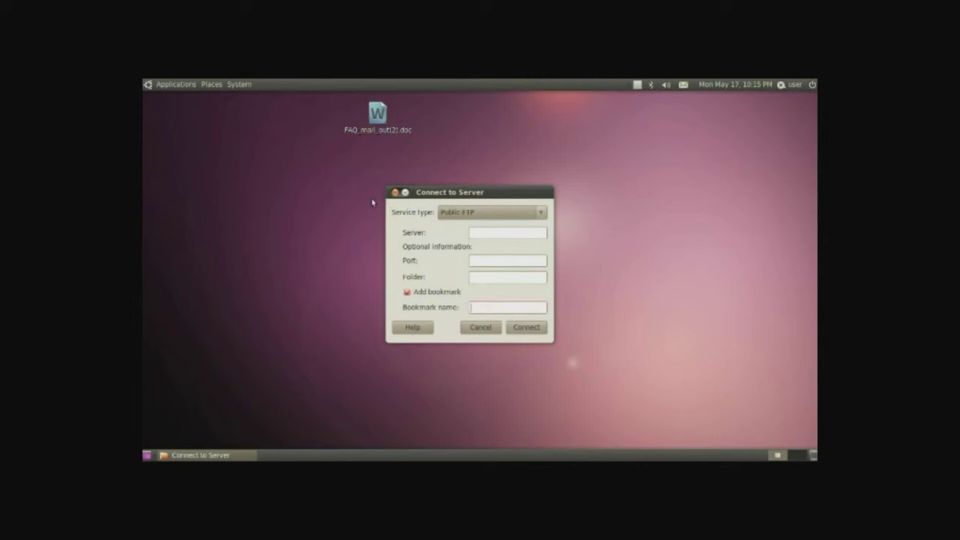
pyautogui.click(204, 87)
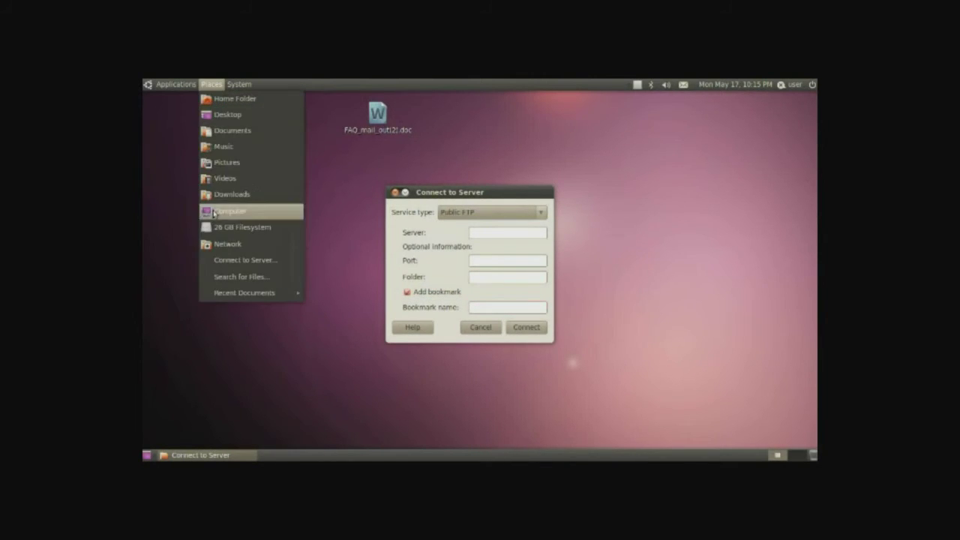
pyautogui.click(393, 202)
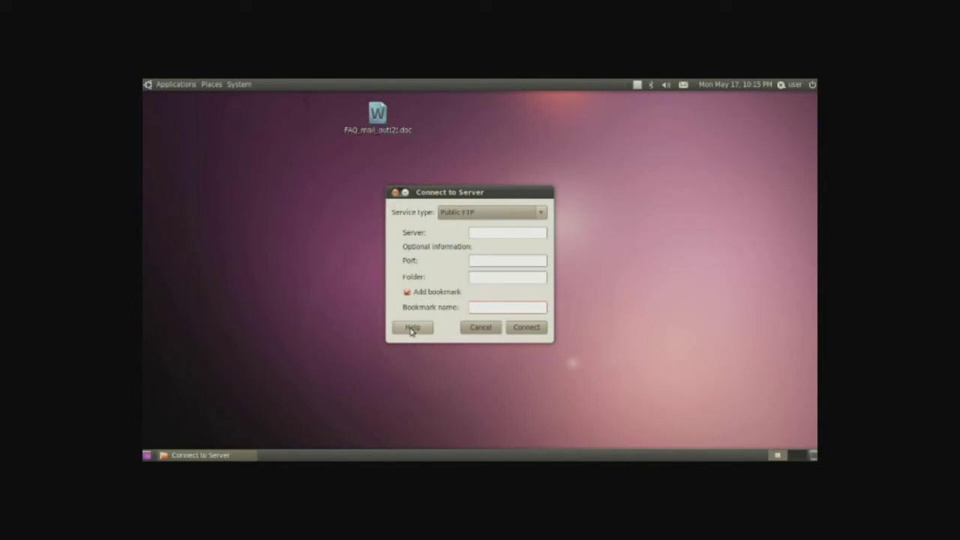
pyautogui.click(395, 193)
# - Search the user's home folder for files whose name contains "document" and select the first document-open-recent.png result
pyautogui.click(213, 85)
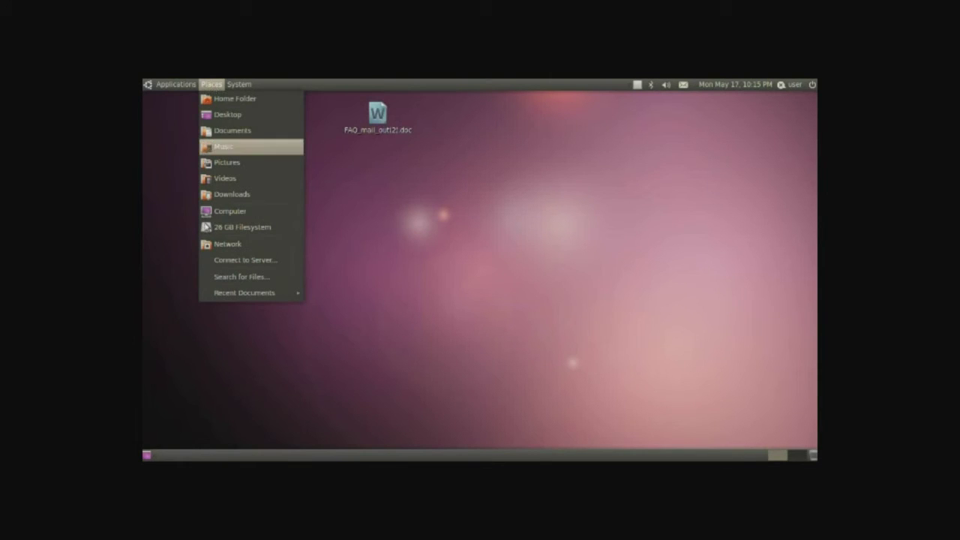
pyautogui.click(218, 278)
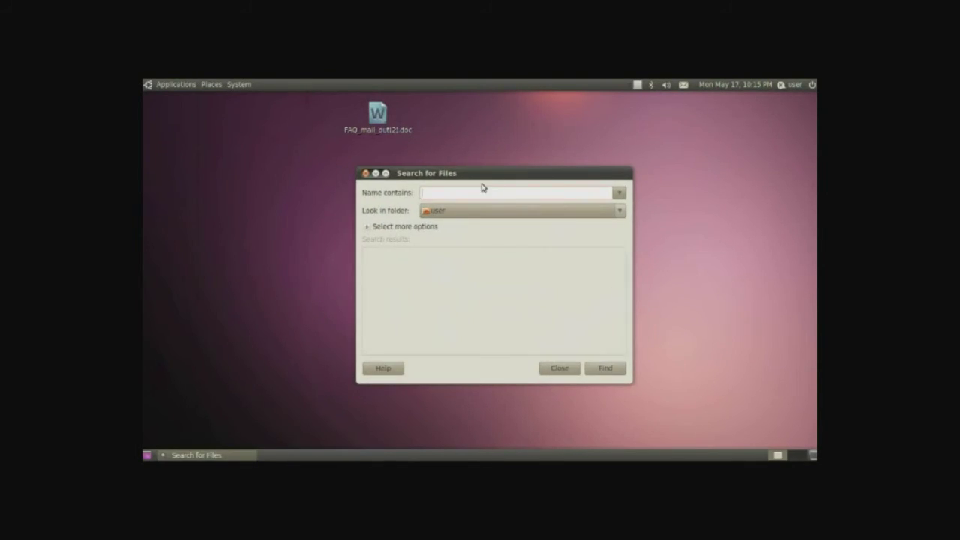
pyautogui.write('docuement')
pyautogui.press('Return')
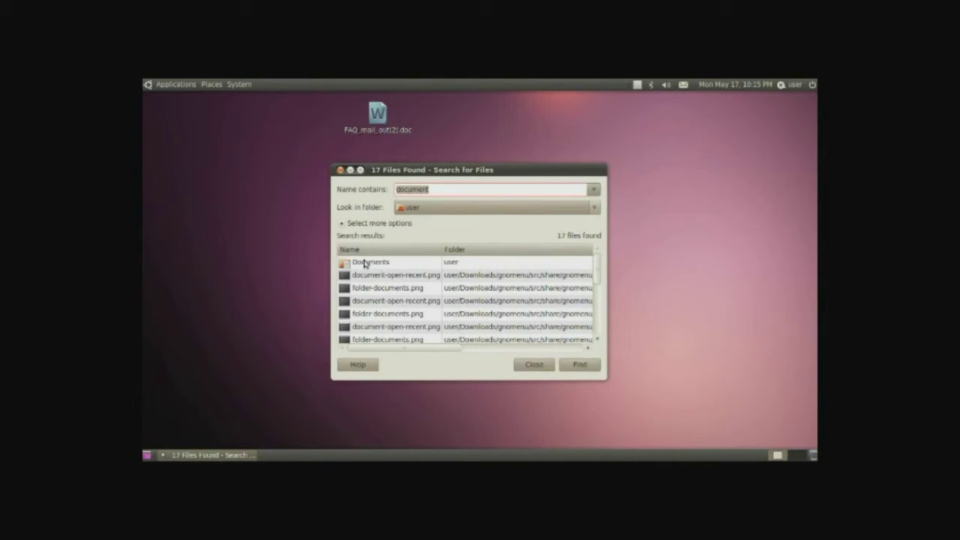
pyautogui.click(374, 276)
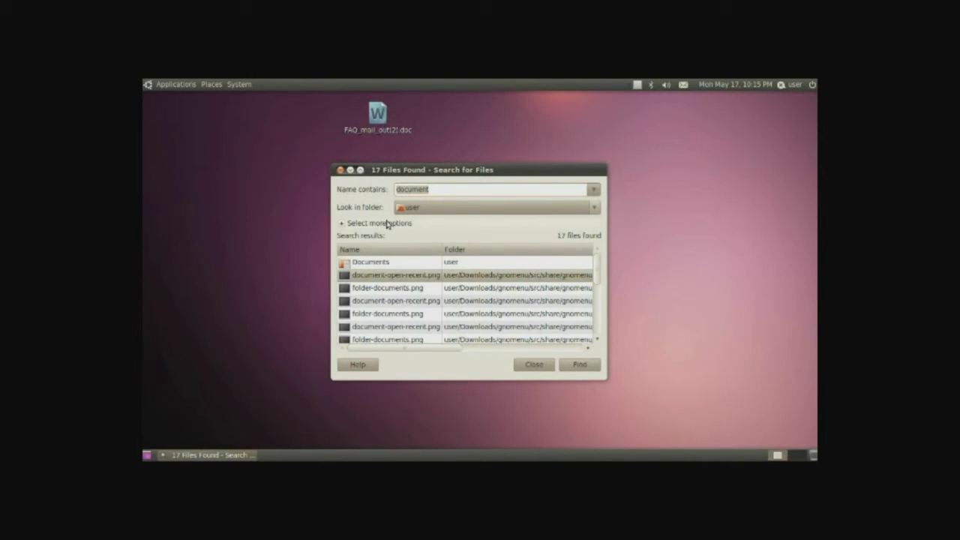
# - Review the folders that can be searched and the additional search criteria, keeping the user folder and Contains the text
pyautogui.click(417, 208)
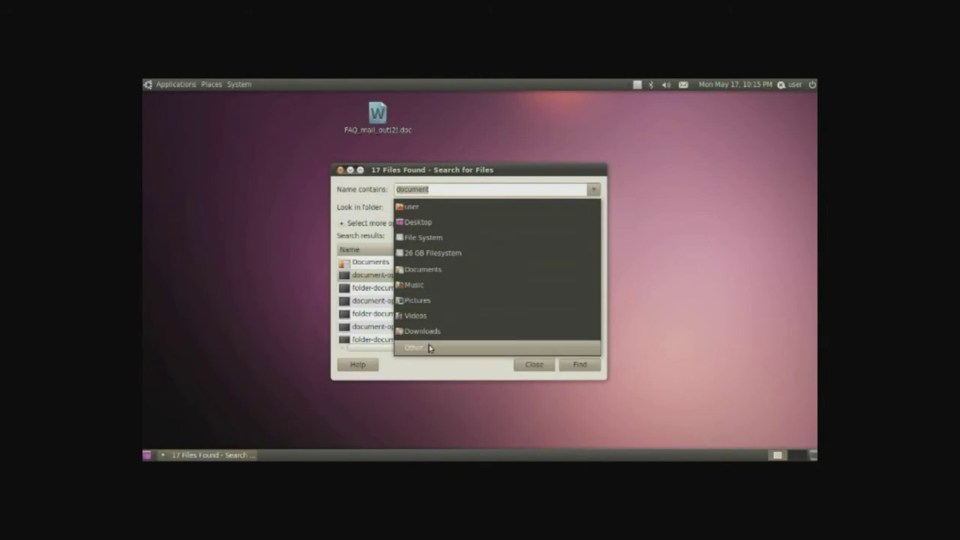
pyautogui.click(365, 211)
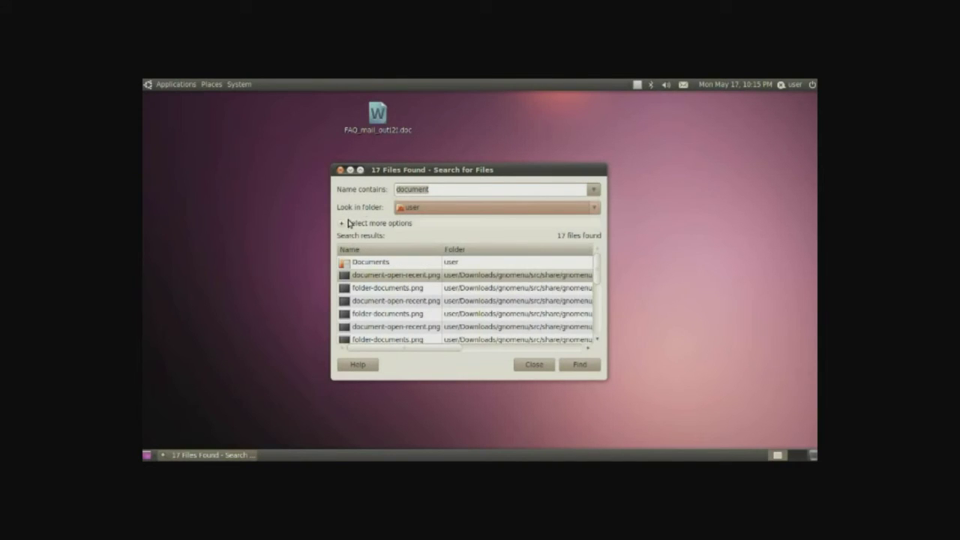
pyautogui.click(341, 224)
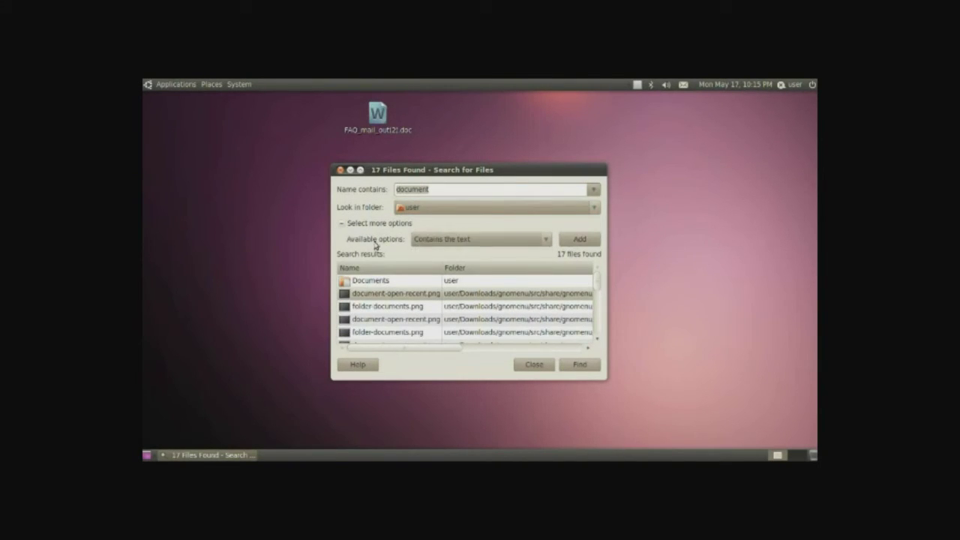
pyautogui.click(461, 238)
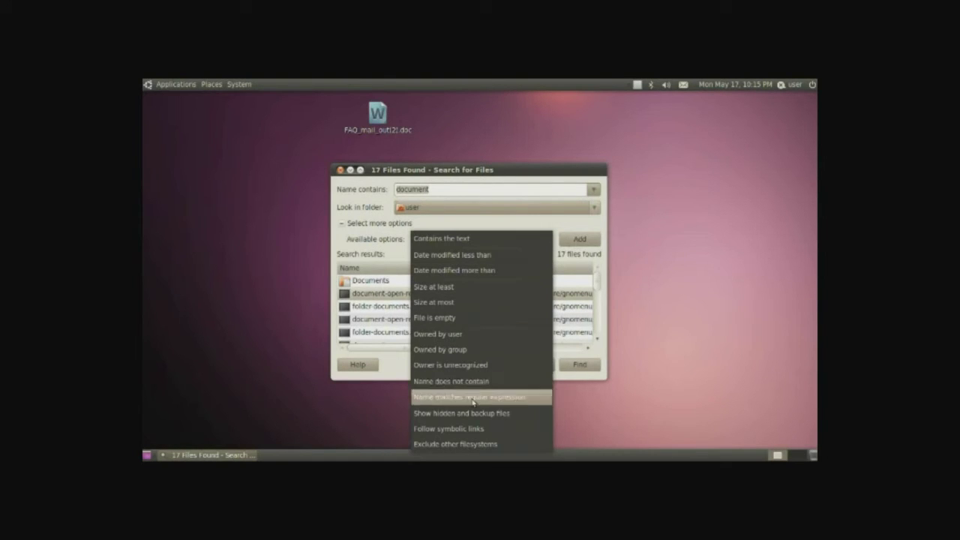
pyautogui.click(461, 239)
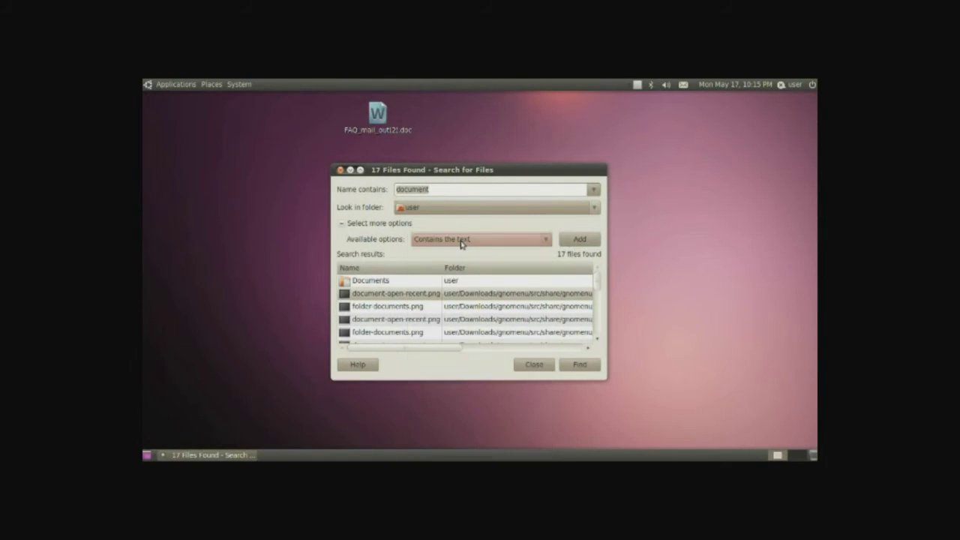
# - Add the search criteria one after another, from Contains the text through Owner is unrecognized, leaving their values unchanged
pyautogui.click(578, 240)
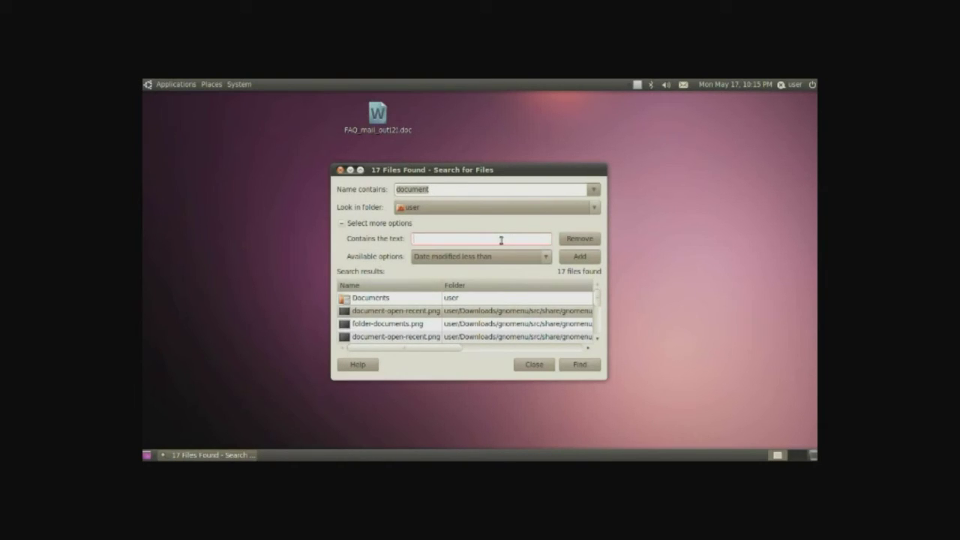
pyautogui.click(567, 257)
pyautogui.click(577, 274)
pyautogui.click(576, 291)
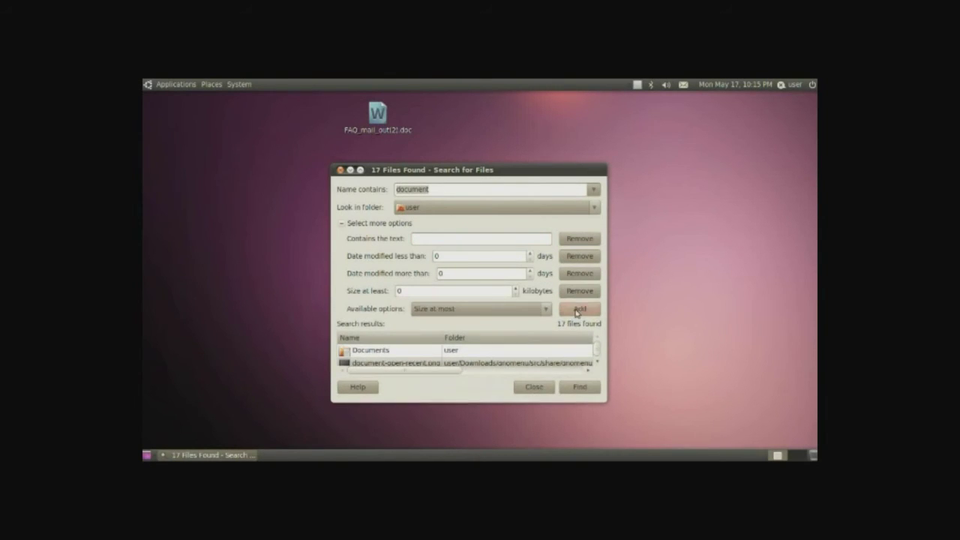
pyautogui.click(576, 309)
pyautogui.click(578, 325)
pyautogui.click(578, 343)
pyautogui.click(583, 356)
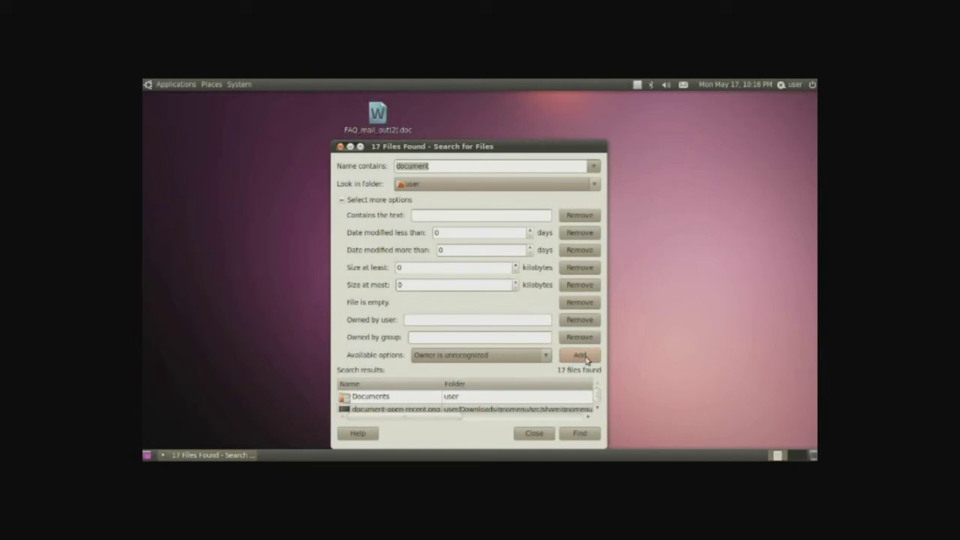
pyautogui.click(582, 356)
# - Remove all the added search criteria, collapse the extra options and close the file search
pyautogui.click(580, 197)
pyautogui.click(580, 197)
pyautogui.click(580, 197)
pyautogui.click(580, 197)
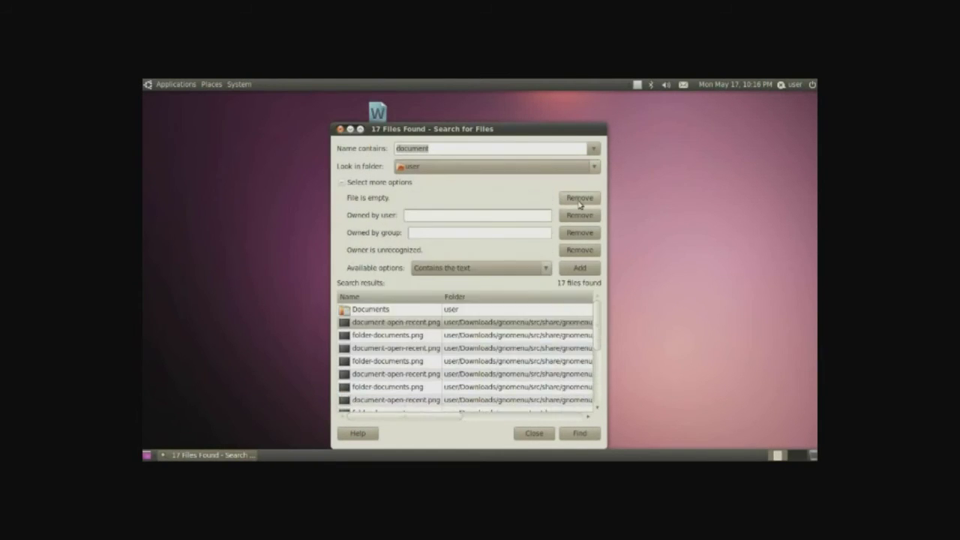
pyautogui.click(580, 197)
pyautogui.click(580, 197)
pyautogui.click(580, 198)
pyautogui.click(580, 197)
pyautogui.click(345, 183)
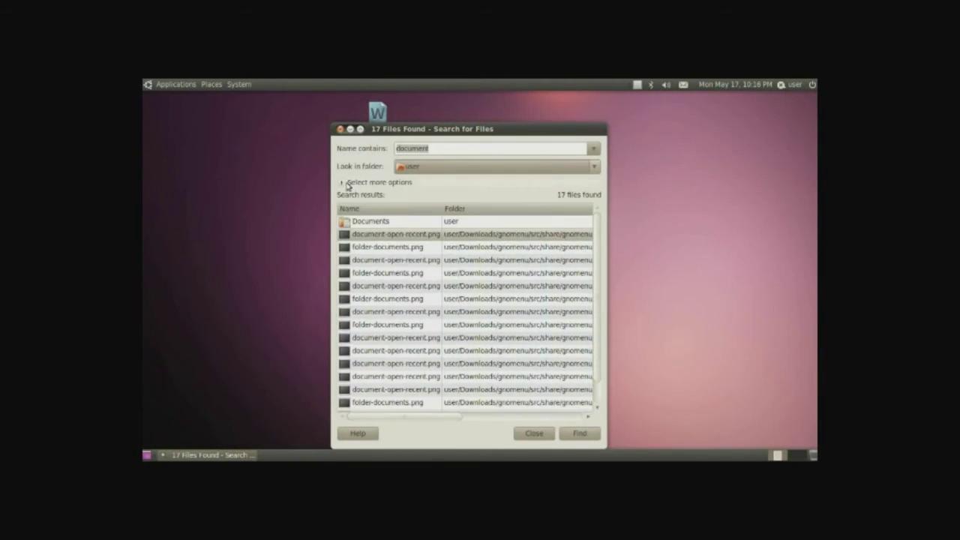
pyautogui.click(342, 129)
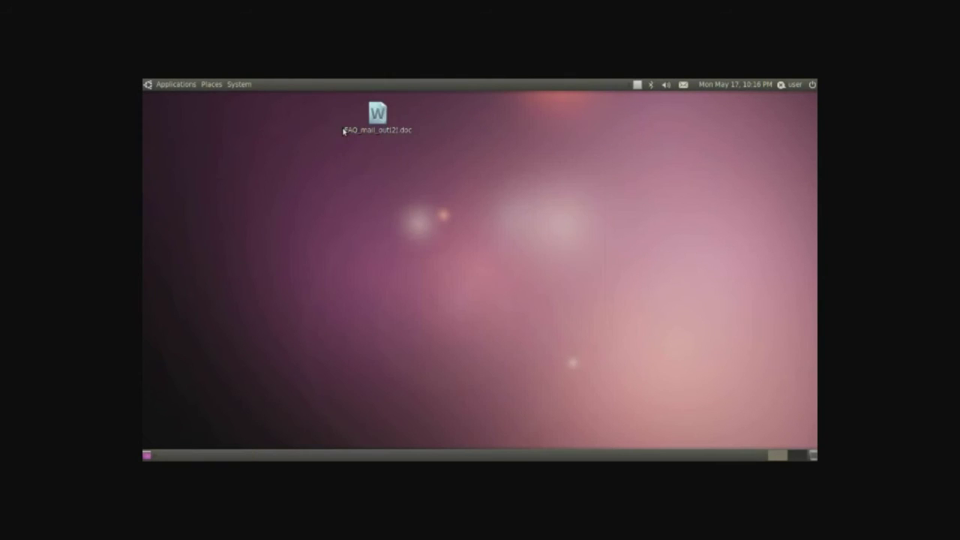
# - Clear the list of recent documents and confirm the clearing
pyautogui.click(213, 87)
pyautogui.moveTo(254, 296)
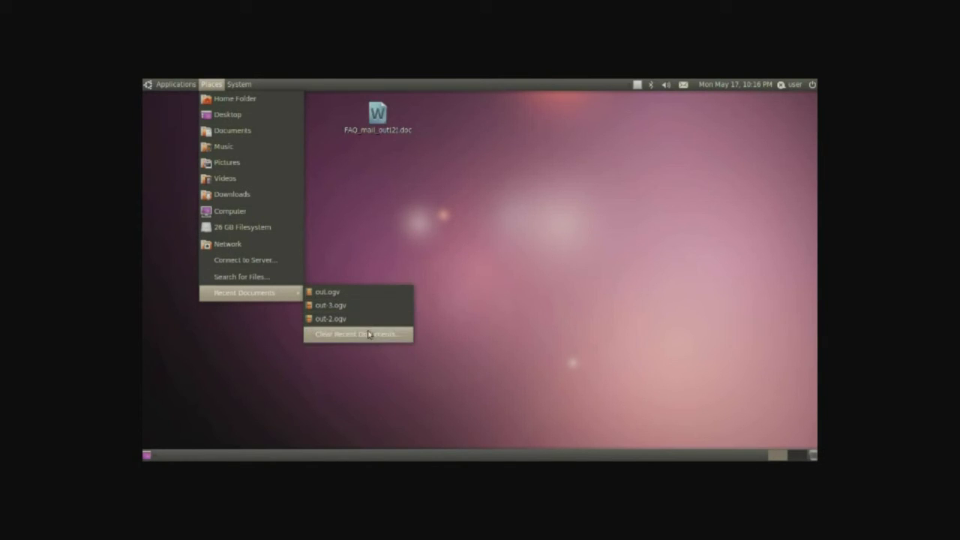
pyautogui.click(393, 335)
pyautogui.click(575, 295)
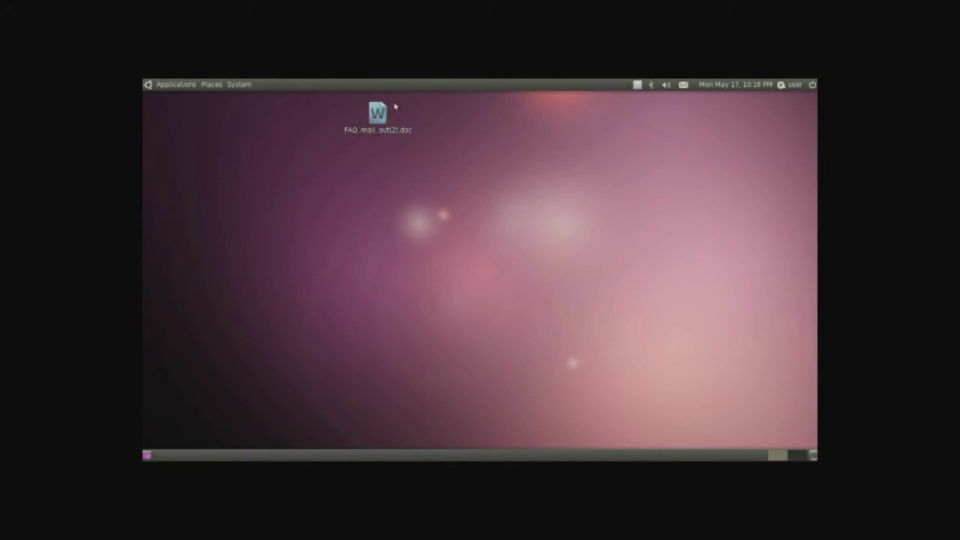
# - Open the Computer place and examine its SecureDigital drive, 320 GB hard disk and CD/DVD drive entries
pyautogui.click(211, 85)
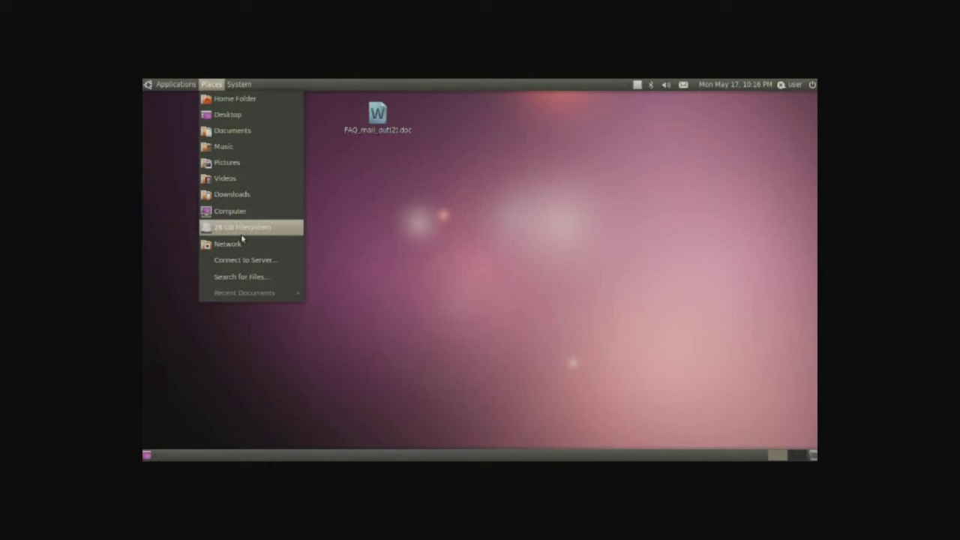
pyautogui.click(264, 214)
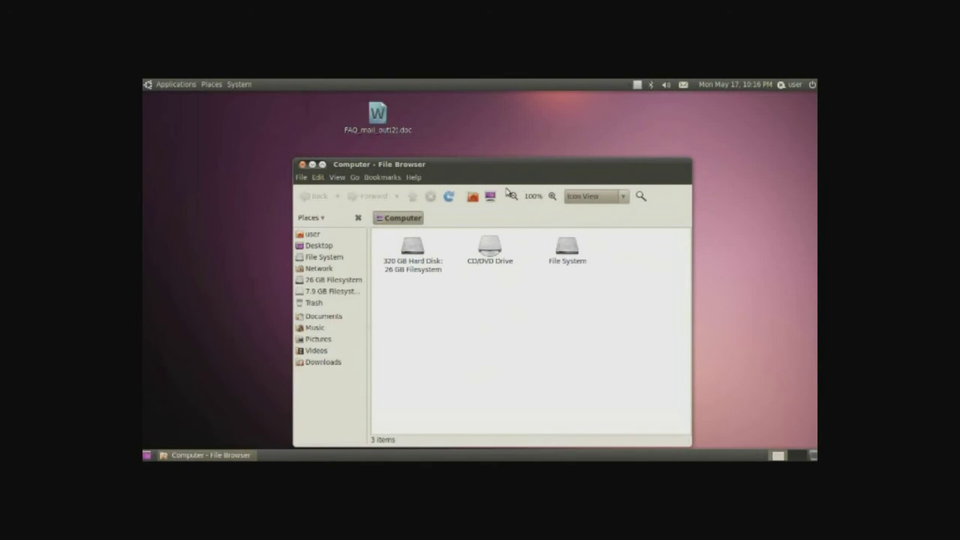
pyautogui.click(149, 97)
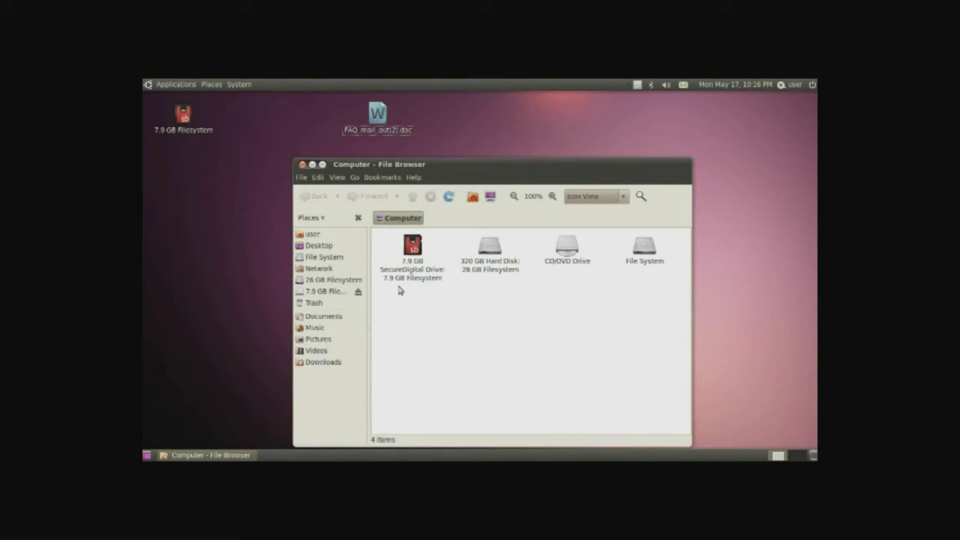
pyautogui.click(403, 250)
pyautogui.click(424, 313)
pyautogui.click(491, 262)
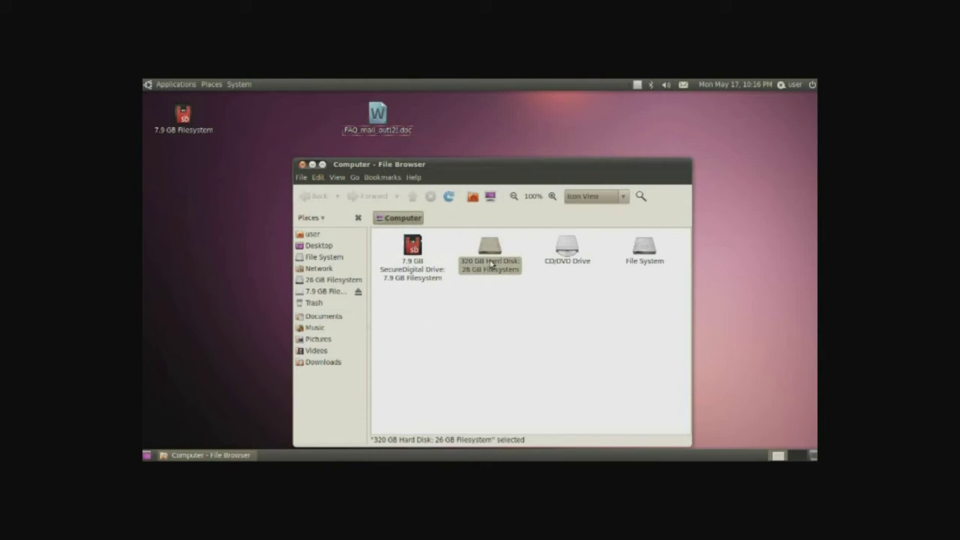
pyautogui.click(567, 248)
pyautogui.click(576, 291)
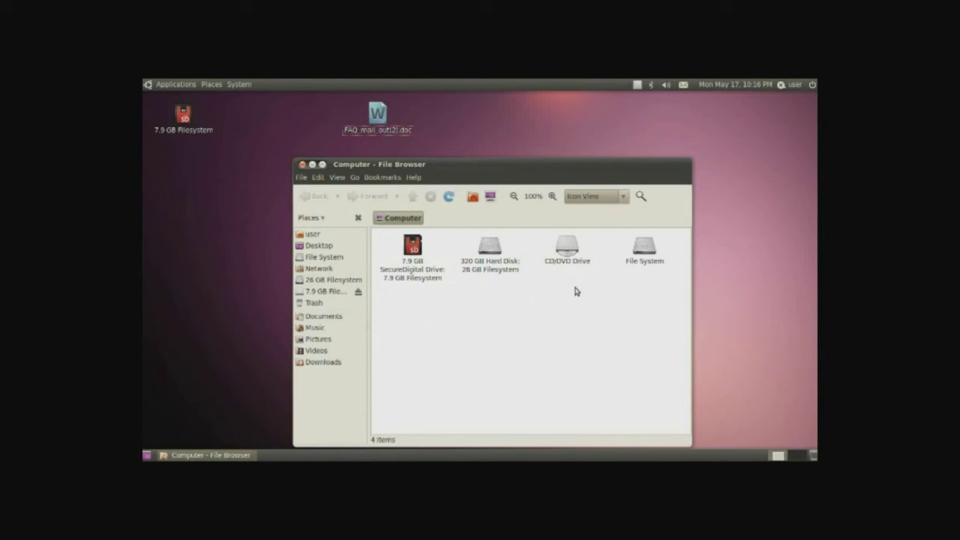
# - Look through the folders in the File System root, return to Computer and point out the 320 GB hard disk
pyautogui.doubleClick(645, 248)
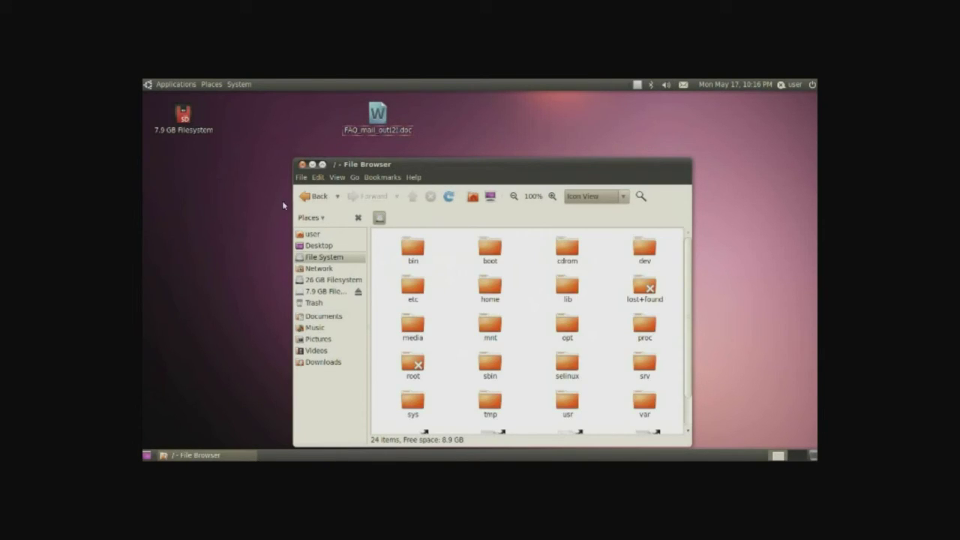
pyautogui.scroll(-1, 469, 295)
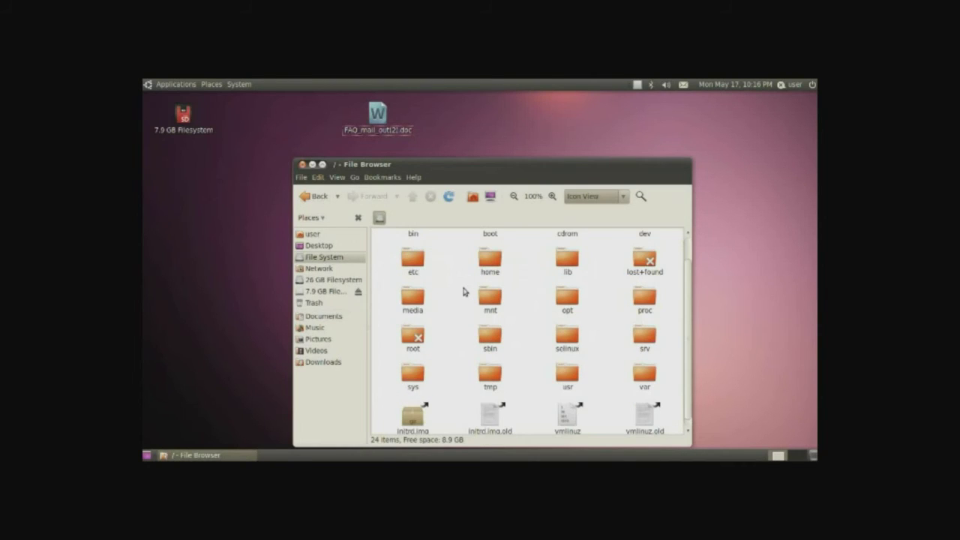
pyautogui.scroll(1, 463, 292)
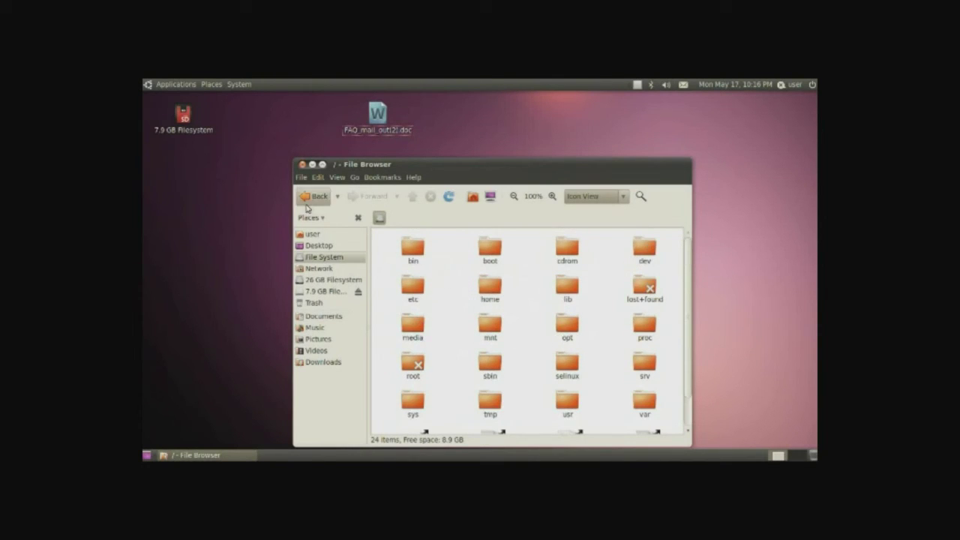
pyautogui.click(309, 199)
pyautogui.click(501, 255)
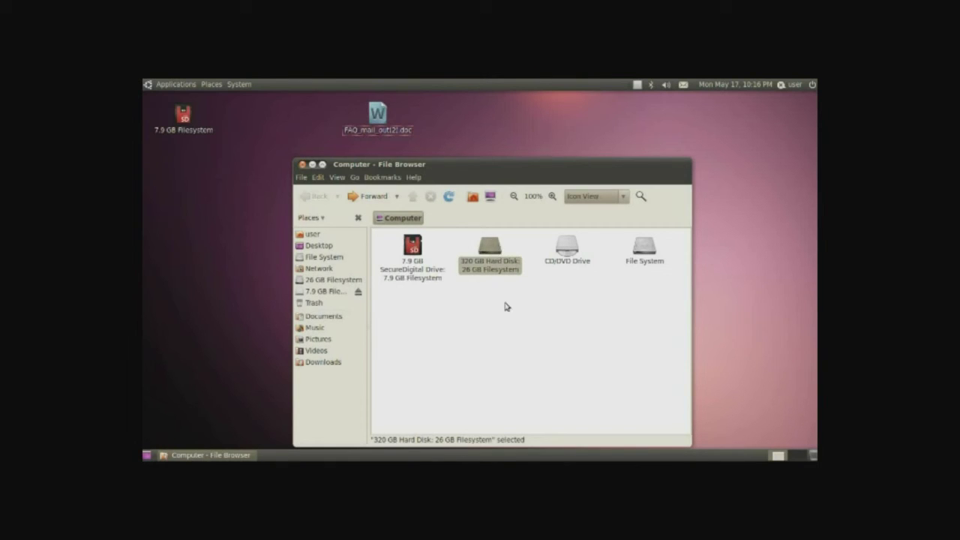
pyautogui.click(514, 321)
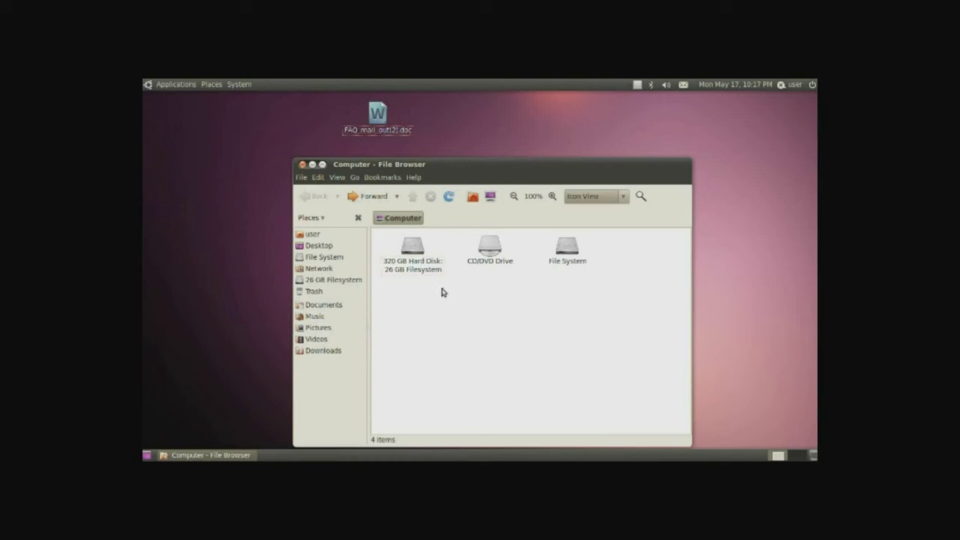
# - Open the 26 GB Filesystem on the 320 GB hard disk to view its folders, and unmount it again
pyautogui.click(423, 269)
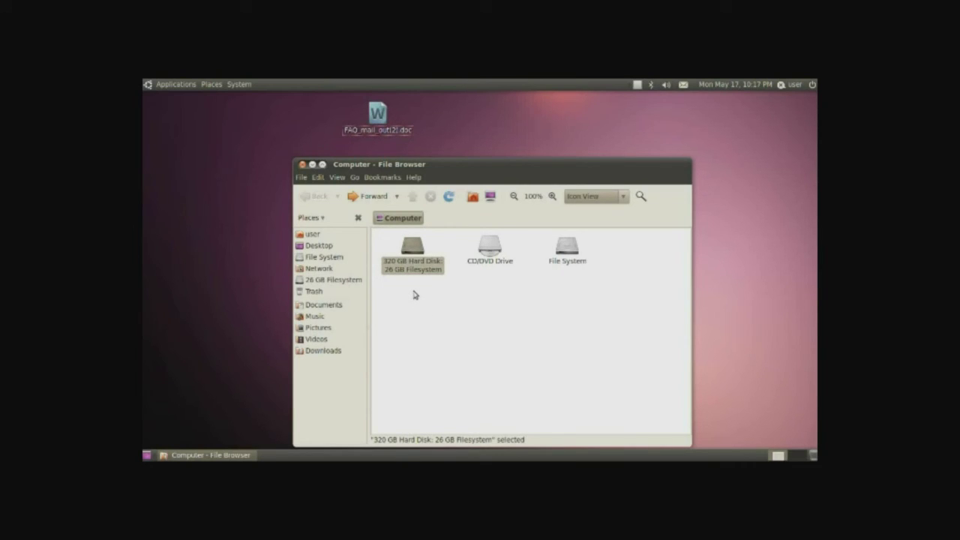
pyautogui.click(431, 290)
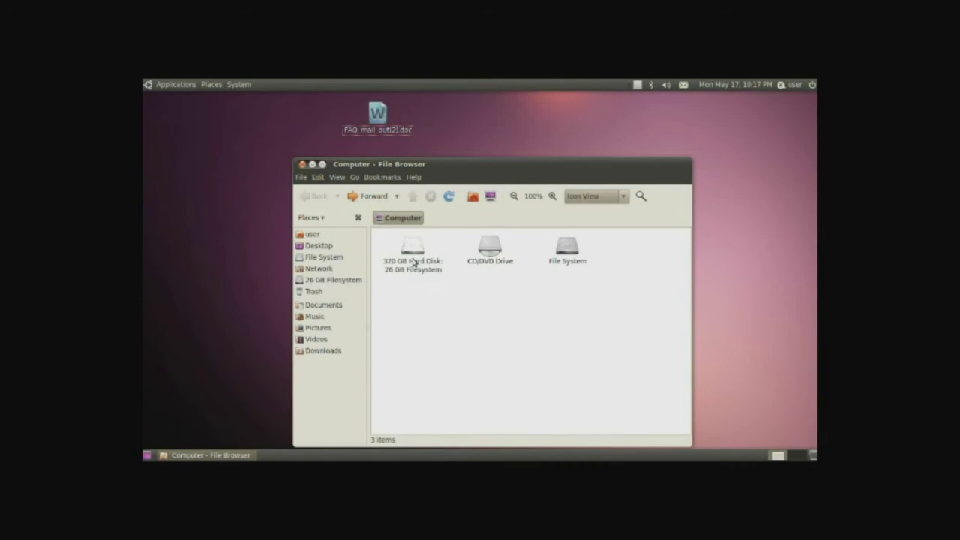
pyautogui.click(568, 248)
pyautogui.click(432, 275)
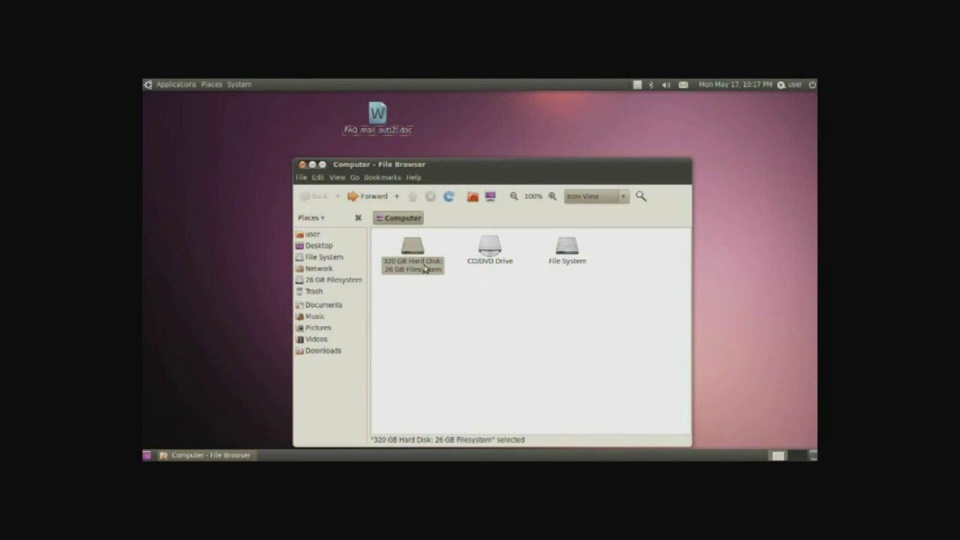
pyautogui.doubleClick(431, 270)
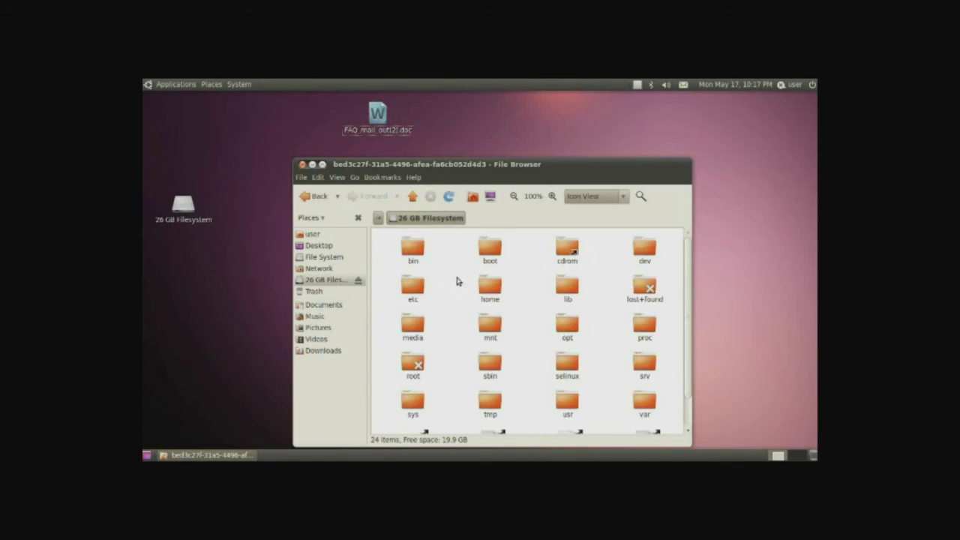
pyautogui.click(358, 281)
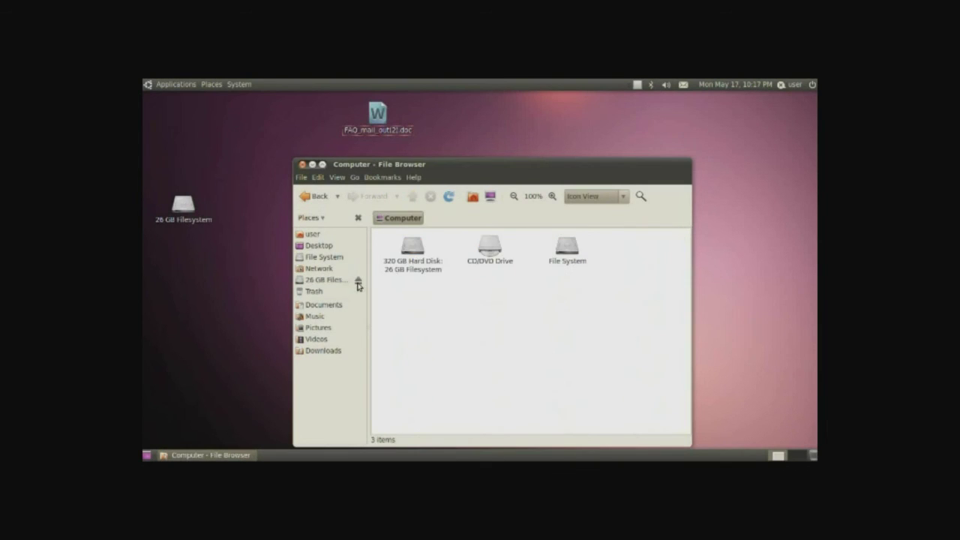
# - Open File System from Computer and browse through the home folder into the user folder
pyautogui.doubleClick(576, 261)
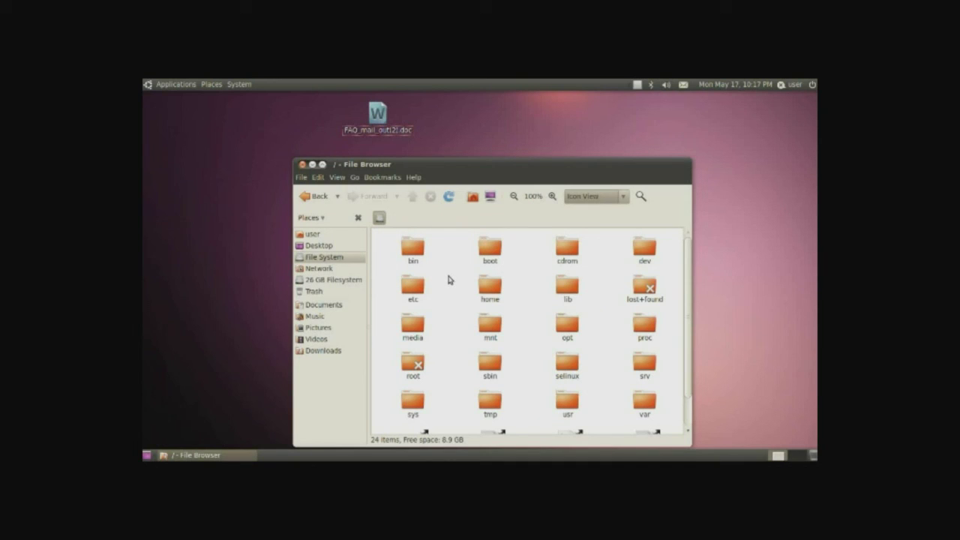
pyautogui.doubleClick(490, 288)
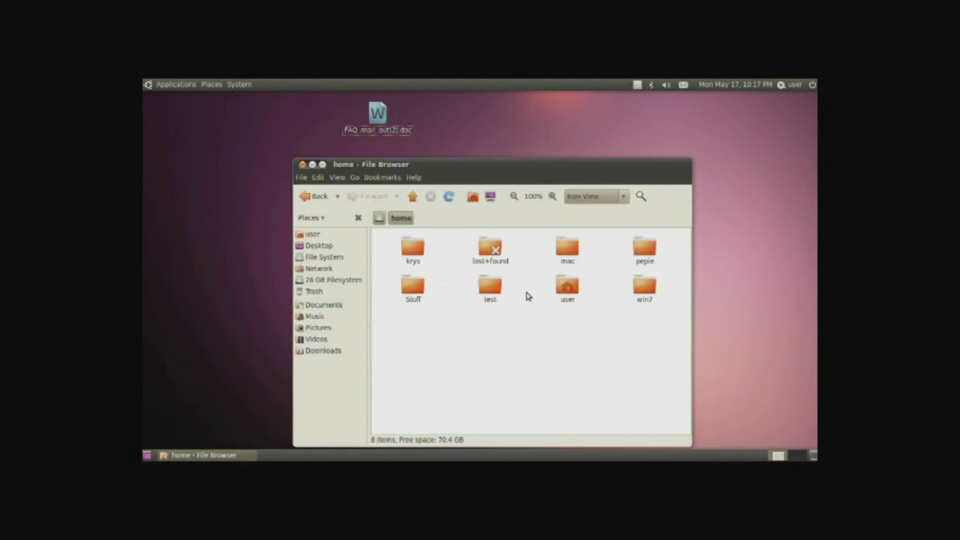
pyautogui.doubleClick(568, 289)
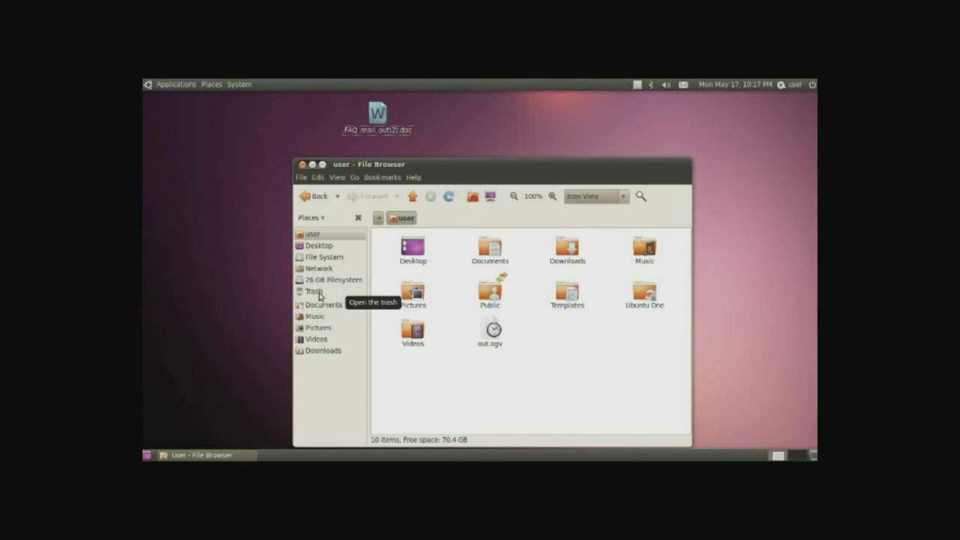
# - Move FAQ_mail_out(2).doc from the desktop to the trash and open the Trash place
pyautogui.rightClick(380, 123)
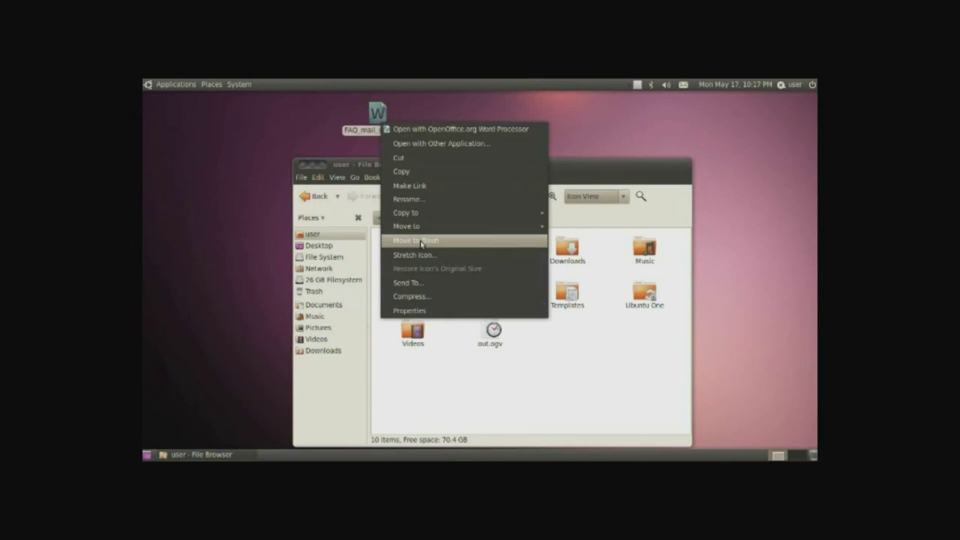
pyautogui.click(451, 246)
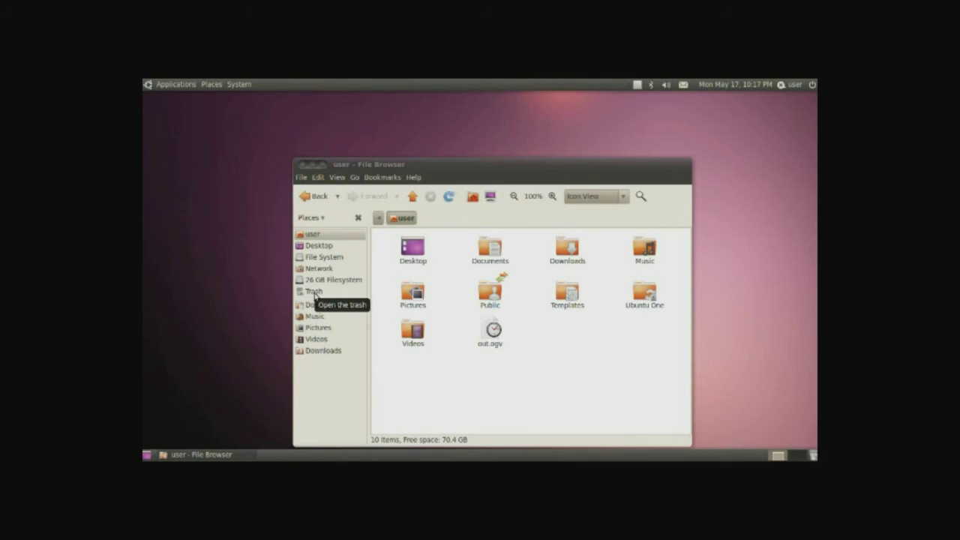
pyautogui.click(303, 293)
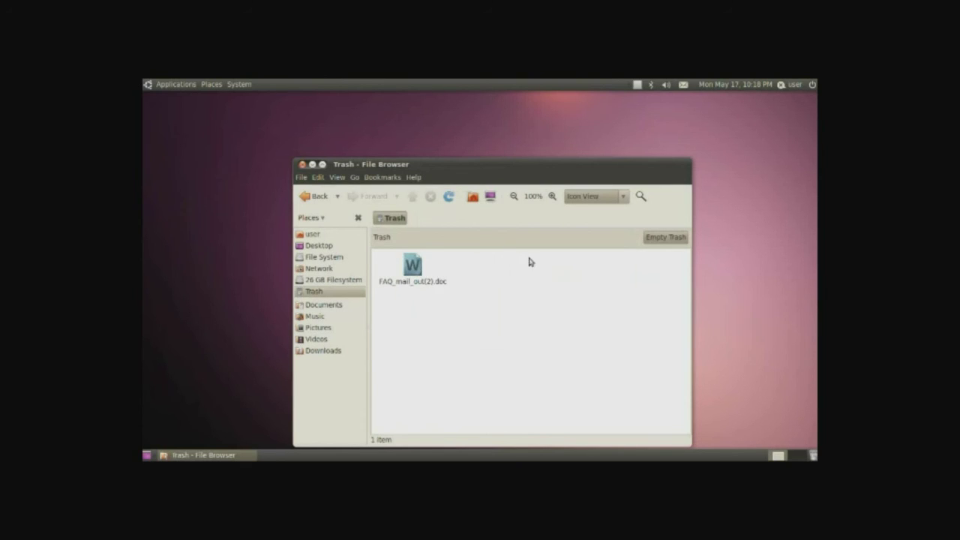
# - Empty the trash, confirm the permanent deletion and close the file browser
pyautogui.click(659, 238)
pyautogui.click(561, 347)
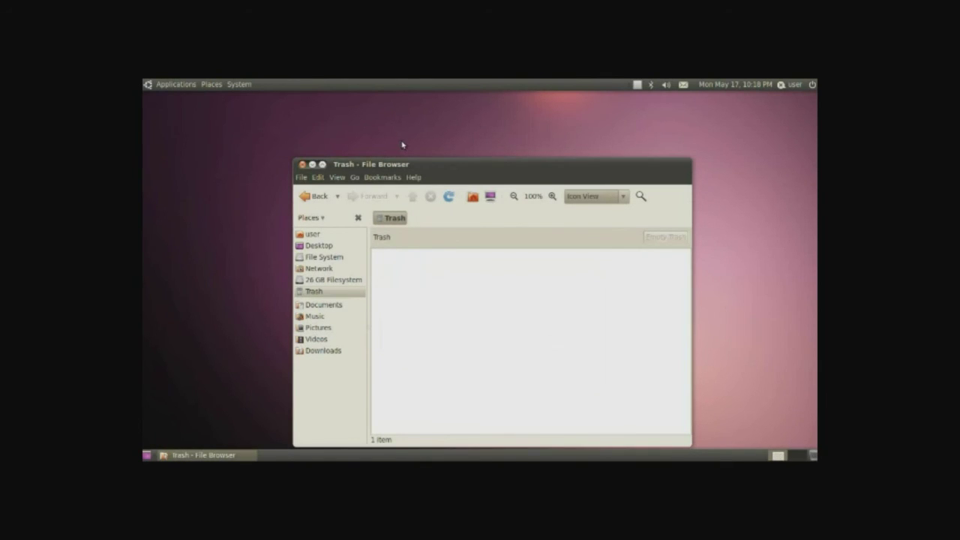
pyautogui.click(301, 164)
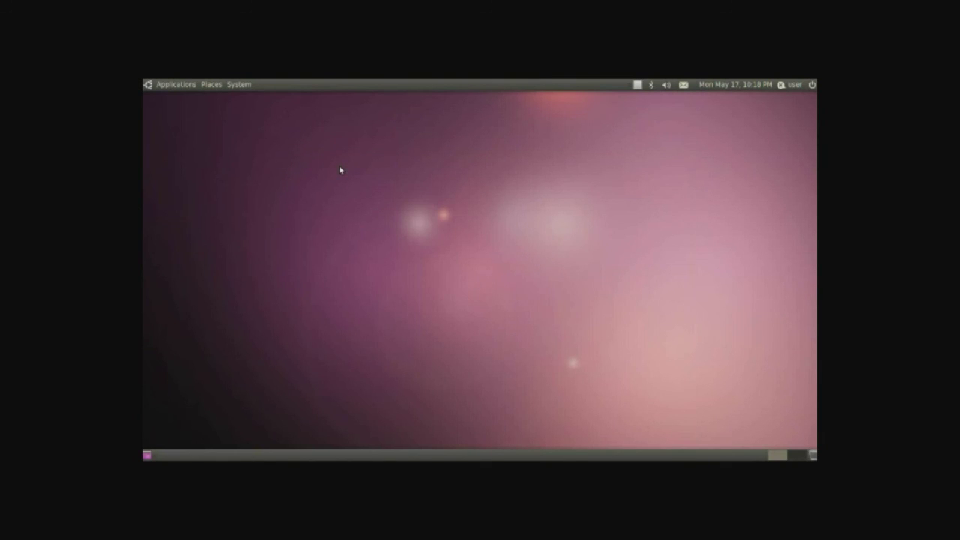